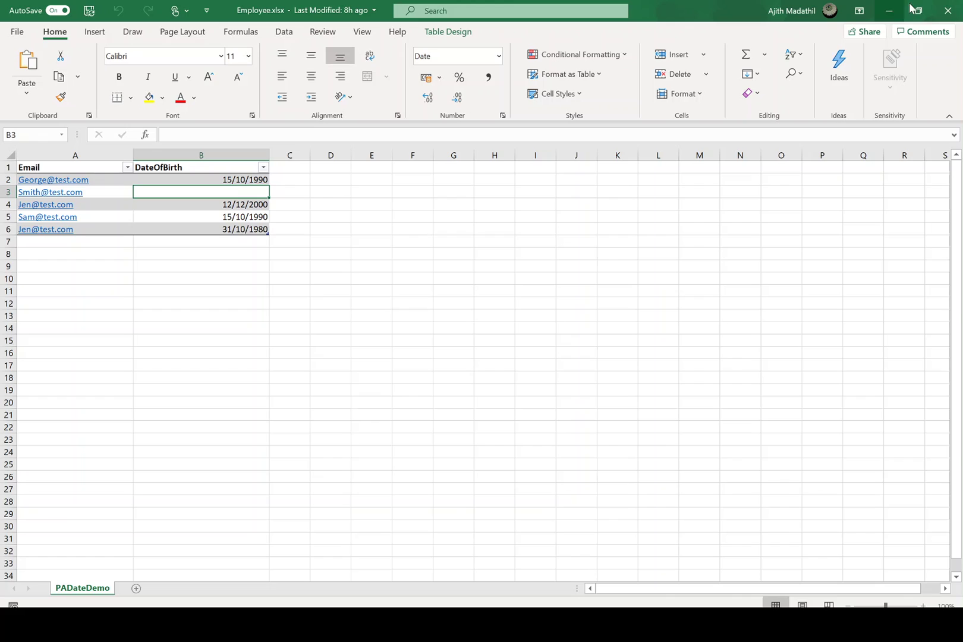
- Minimize Excel to show the Filter Date flow listing Table1 rows from Employee.xlsx
{"action": "left_click", "coordinate": [890, 11]}
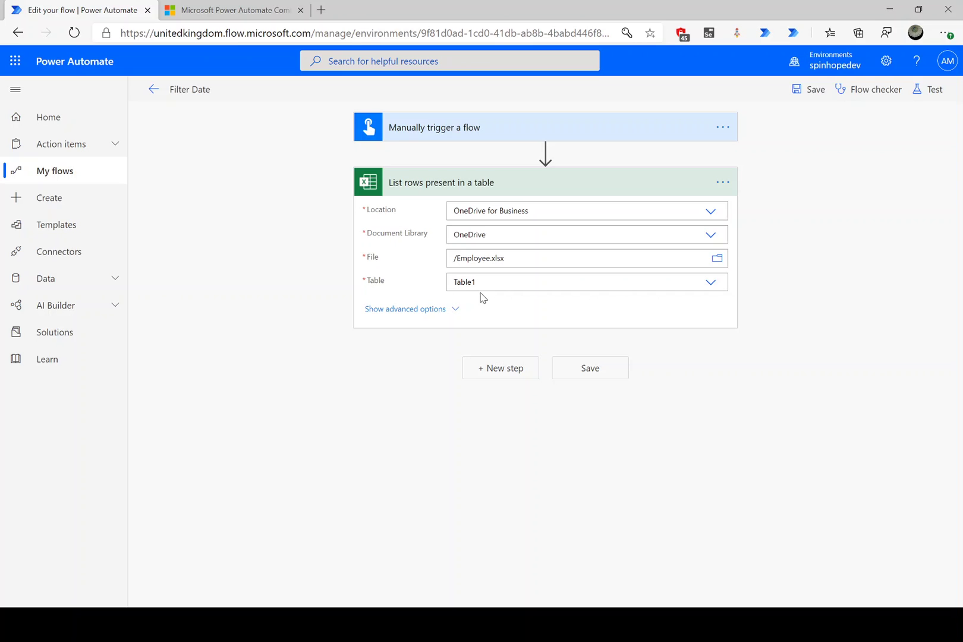
- Expand the List rows step's advanced options, showing Filter Query, Order By and Top Count
{"action": "left_click", "coordinate": [437, 312]}
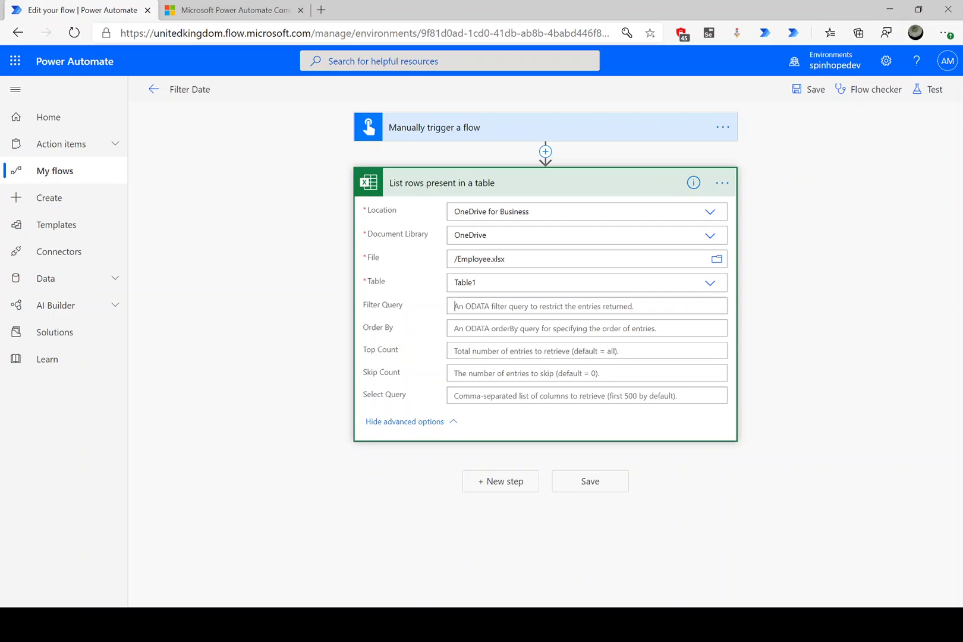
{"action": "left_click", "coordinate": [494, 306]}
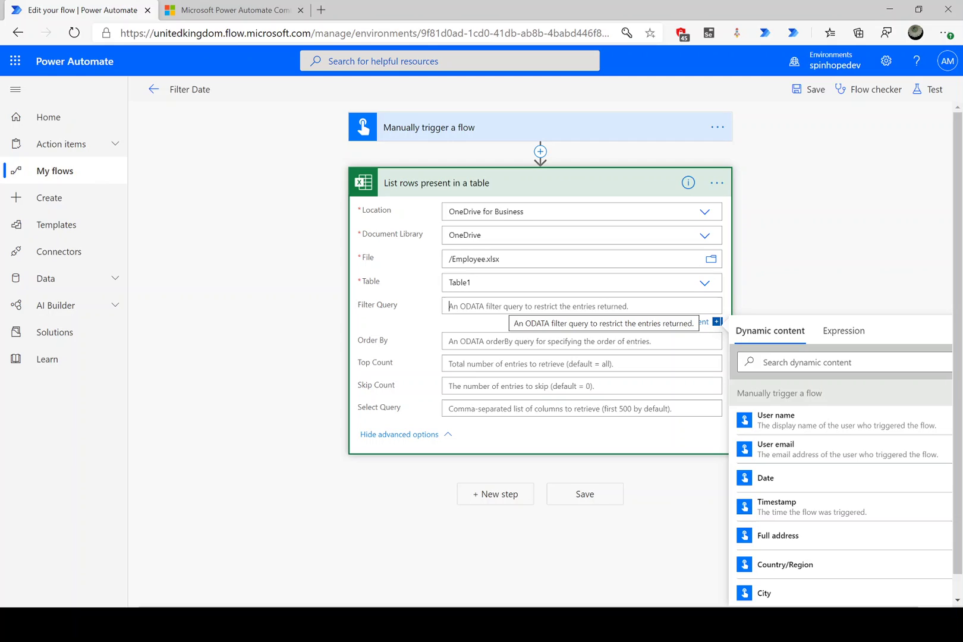
{"action": "left_click", "coordinate": [861, 263]}
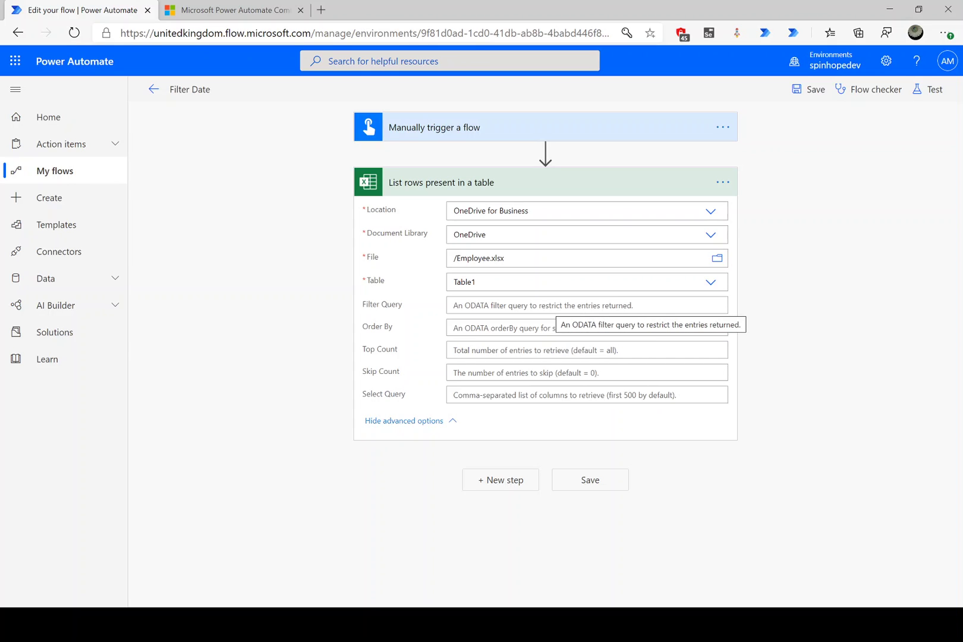
- Add a Filter array action after List rows, with From set to the rows' value
{"action": "left_click", "coordinate": [495, 486]}
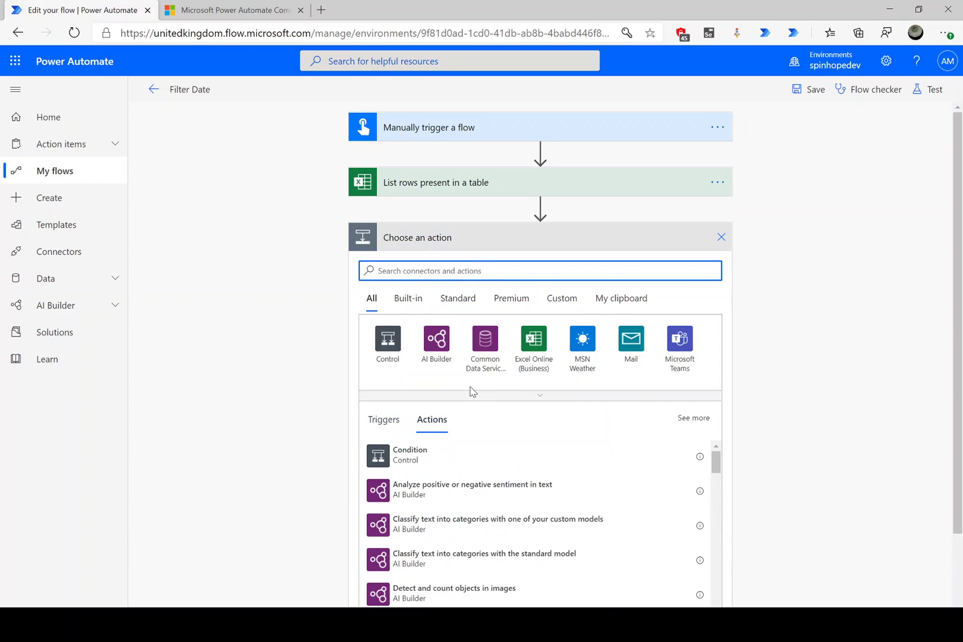
{"action": "type", "text": "fik"}
{"action": "key", "text": "BackSpace"}
{"action": "type", "text": "l"}
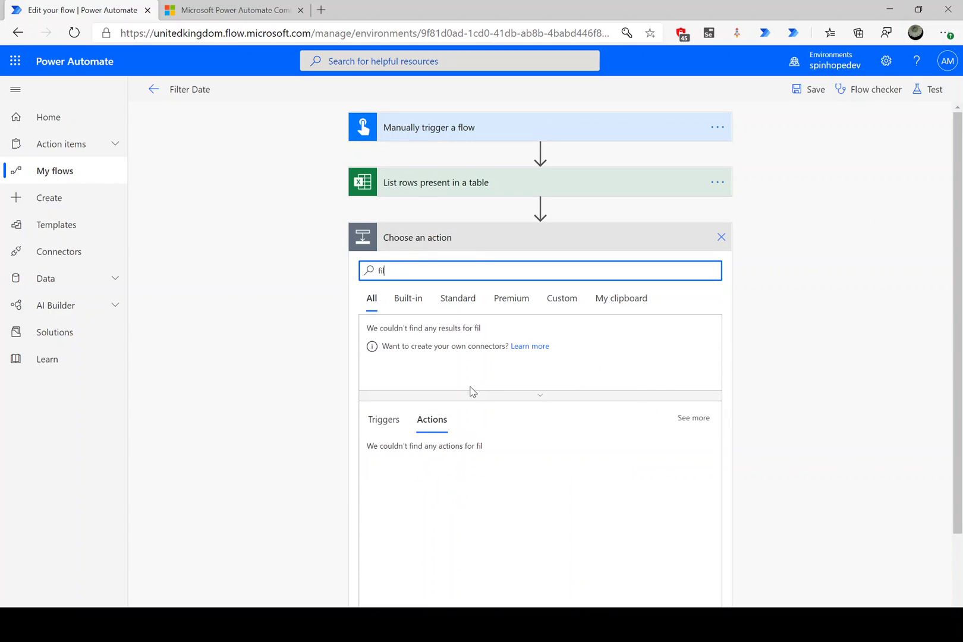
{"action": "type", "text": "ter array"}
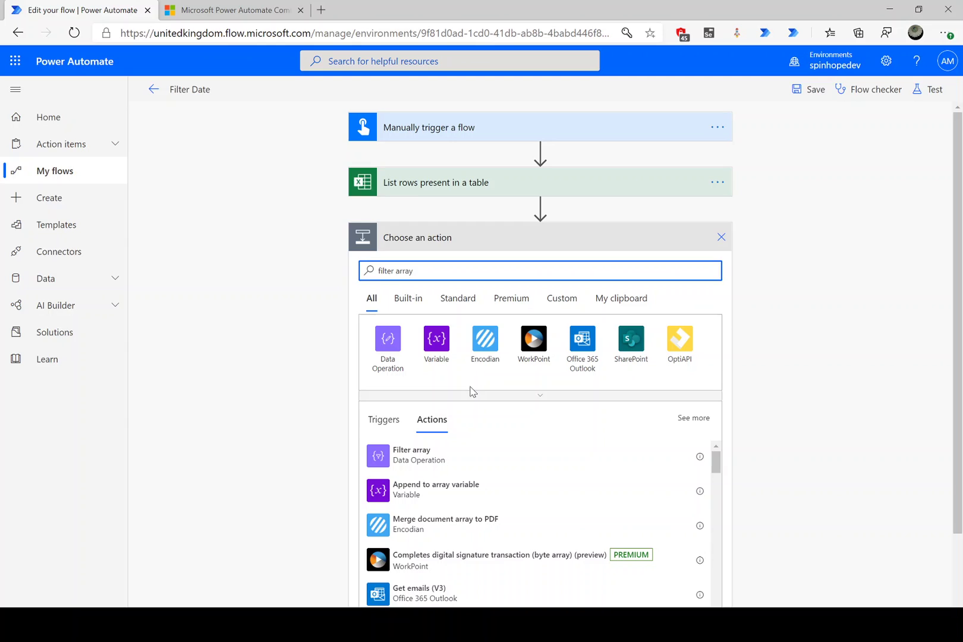
{"action": "left_click", "coordinate": [425, 464]}
{"action": "left_click", "coordinate": [440, 276]}
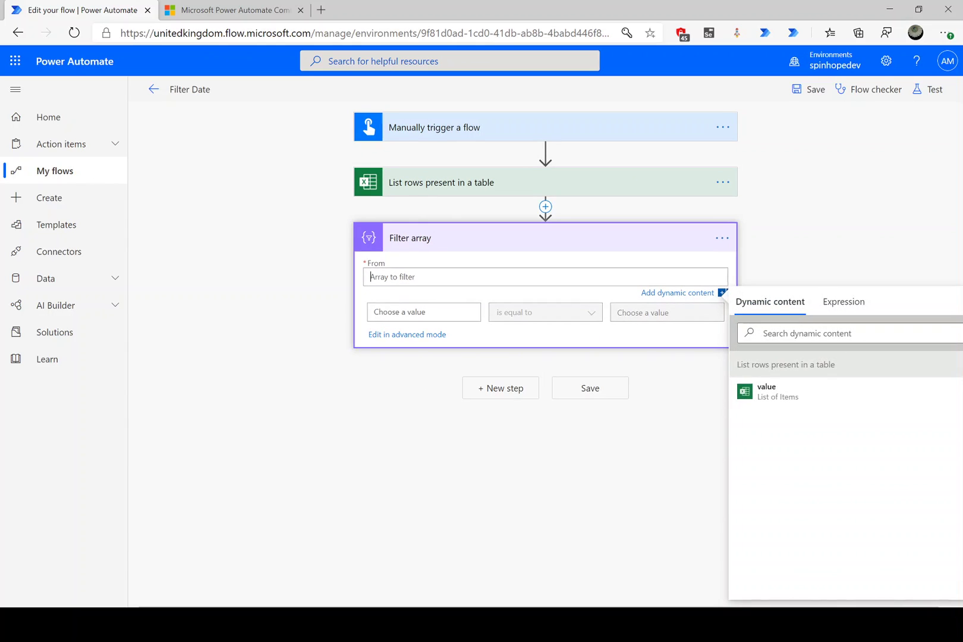
{"action": "left_click", "coordinate": [774, 397]}
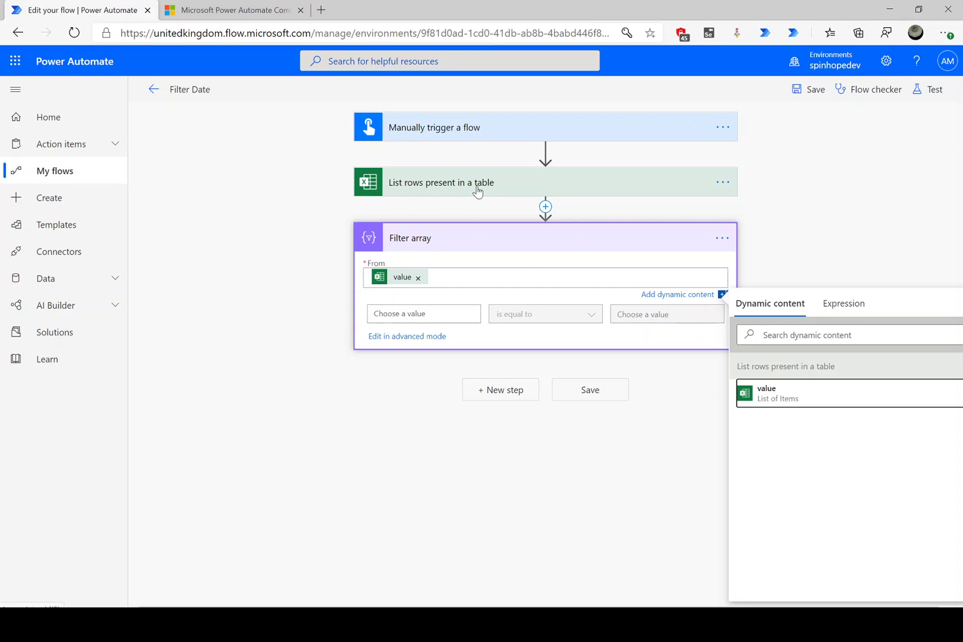
{"action": "left_click", "coordinate": [415, 318]}
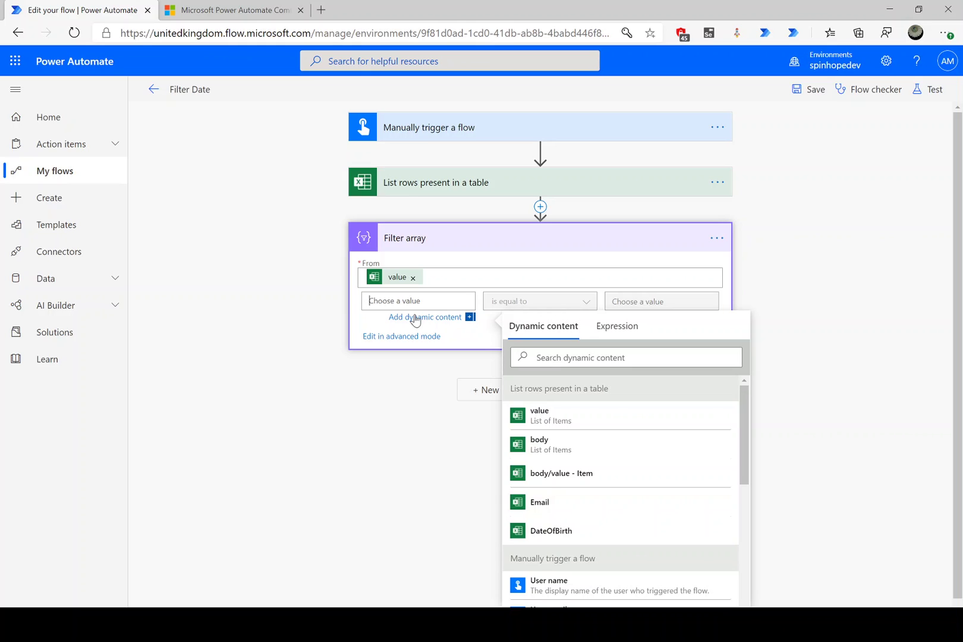
- Paste addDays('1899-12-30', int(item()?['DateOfBirth']), 'dd/MM/yyyy') as the condition's left-hand expression
{"action": "left_click", "coordinate": [624, 328]}
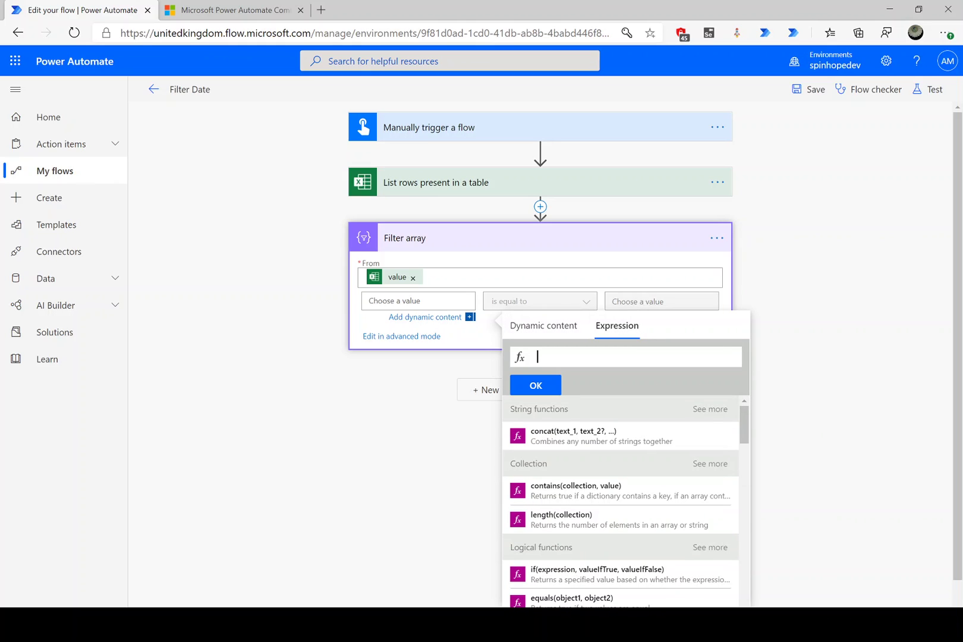
{"action": "key", "text": "ctrl+v"}
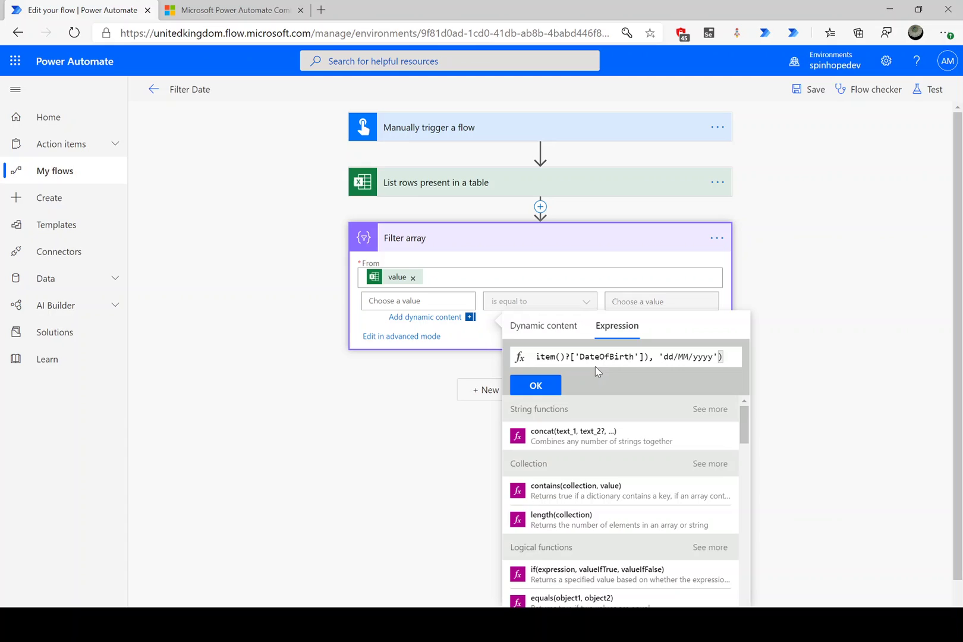
{"action": "key", "text": "Left"}
{"action": "key", "text": "Left"}
{"action": "key", "text": "Left"}
{"action": "key", "text": "Left"}
{"action": "key", "text": "Left"}
{"action": "key", "text": "Left"}
{"action": "key", "text": "Left"}
{"action": "key", "text": "Left"}
{"action": "key", "text": "Left"}
{"action": "key", "text": "Left"}
{"action": "key", "text": "Left"}
{"action": "key", "text": "Left"}
{"action": "key", "text": "Left"}
{"action": "key", "text": "Left"}
{"action": "key", "text": "Left"}
{"action": "key", "text": "Left"}
{"action": "key", "text": "Left"}
{"action": "key", "text": "Left"}
{"action": "key", "text": "Left"}
{"action": "key", "text": "Left"}
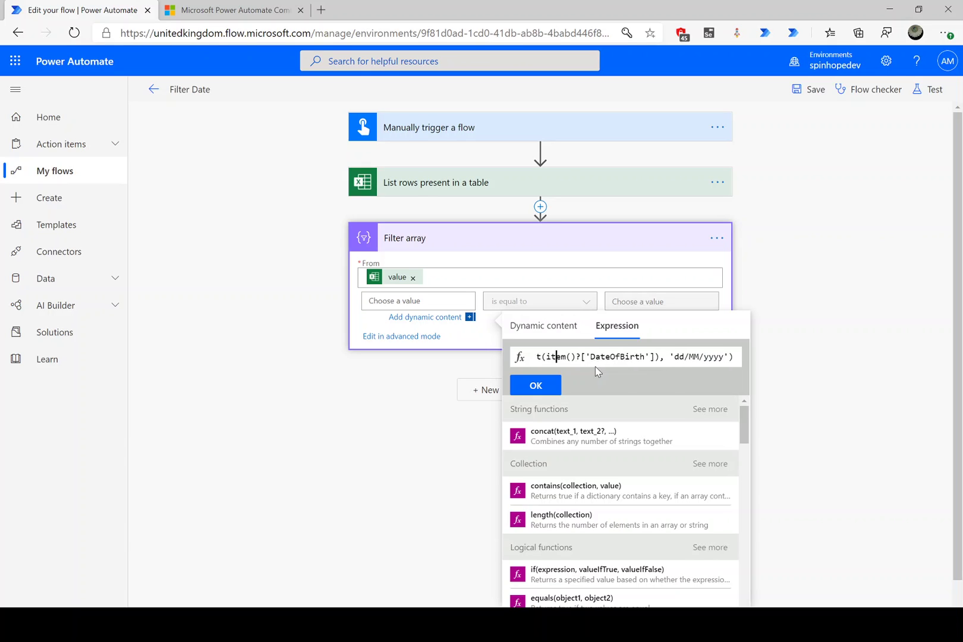
{"action": "key", "text": "Left"}
{"action": "key", "text": "Left"}
{"action": "key", "text": "Left"}
{"action": "key", "text": "Left"}
{"action": "key", "text": "Left"}
{"action": "key", "text": "Left"}
{"action": "key", "text": "Left"}
{"action": "key", "text": "Left"}
{"action": "key", "text": "Left"}
{"action": "key", "text": "Left"}
{"action": "key", "text": "Left"}
{"action": "key", "text": "Left"}
{"action": "key", "text": "Left"}
{"action": "key", "text": "Left"}
{"action": "key", "text": "Left"}
{"action": "key", "text": "Left"}
{"action": "key", "text": "Left"}
{"action": "key", "text": "Left"}
{"action": "key", "text": "Left"}
{"action": "key", "text": "Left"}
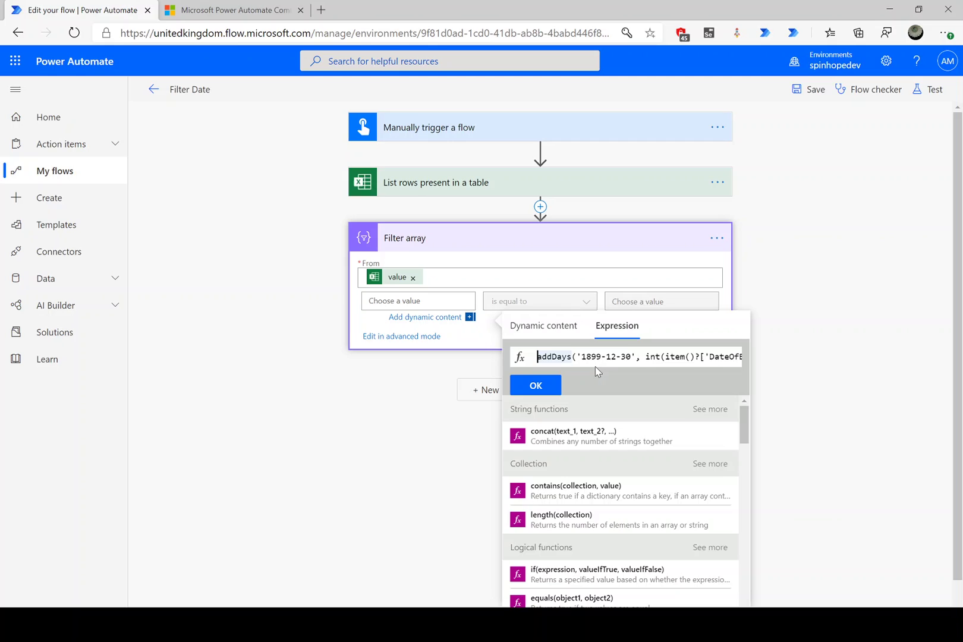
{"action": "key", "text": "Right"}
{"action": "key", "text": "Right"}
{"action": "key", "text": "Right"}
{"action": "key", "text": "Right"}
{"action": "key", "text": "Right"}
{"action": "key", "text": "Right"}
{"action": "key", "text": "Right"}
{"action": "key", "text": "Right"}
{"action": "key", "text": "Right"}
{"action": "key", "text": "Right"}
{"action": "key", "text": "Right"}
{"action": "key", "text": "Right"}
{"action": "key", "text": "Right"}
{"action": "key", "text": "Right"}
{"action": "key", "text": "Right"}
{"action": "key", "text": "Right"}
{"action": "key", "text": "Right"}
{"action": "key", "text": "Right"}
{"action": "key", "text": "Right"}
{"action": "key", "text": "Right"}
{"action": "key", "text": "Right"}
{"action": "key", "text": "Right"}
{"action": "key", "text": "Right"}
{"action": "key", "text": "Right"}
{"action": "key", "text": "Right"}
{"action": "key", "text": "Right"}
{"action": "key", "text": "Right"}
{"action": "key", "text": "Right"}
{"action": "key", "text": "Right"}
{"action": "key", "text": "Right"}
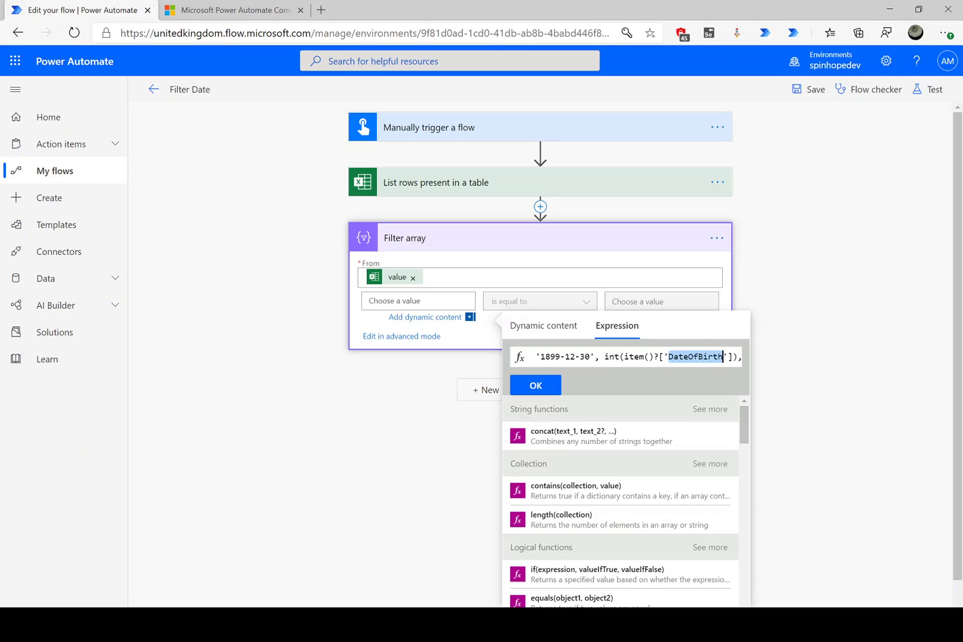
{"action": "key", "text": "ctrl+shift+Right"}
{"action": "key", "text": "alt+Tab"}
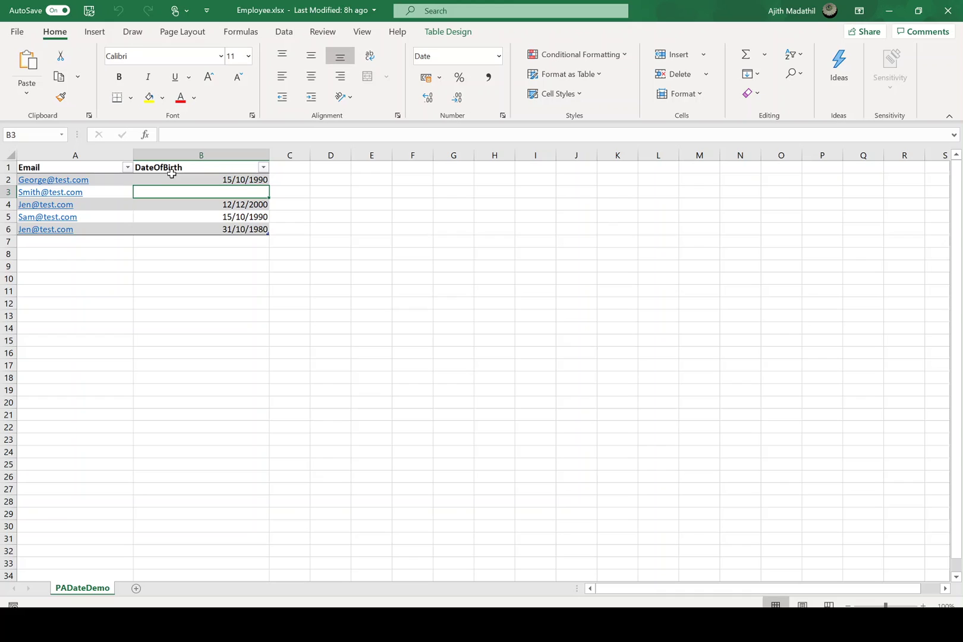
{"action": "key", "text": "alt+Tab"}
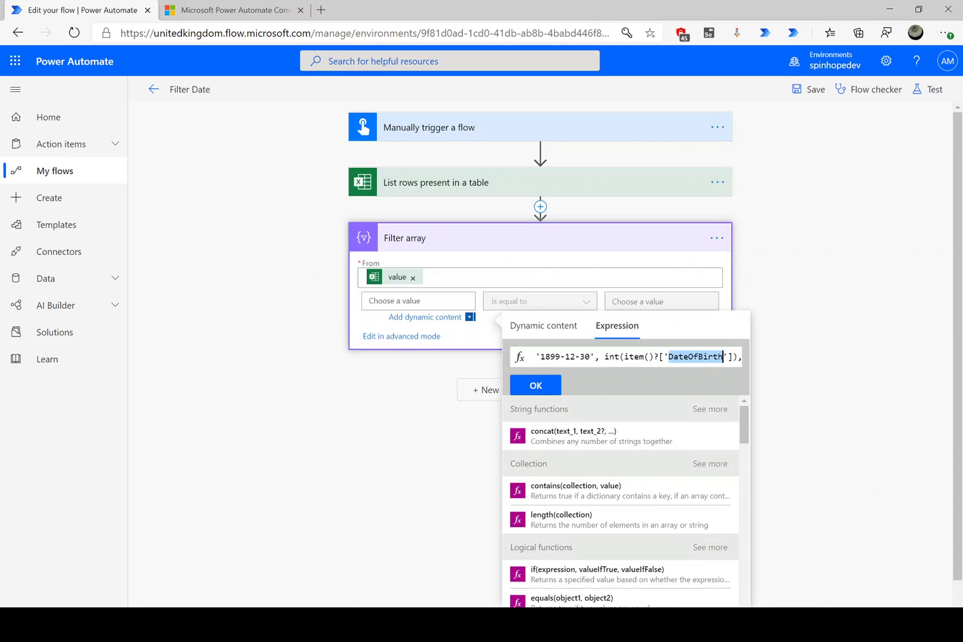
{"action": "key", "text": "Right"}
{"action": "key", "text": "Right"}
{"action": "key", "text": "Right"}
{"action": "key", "text": "Right"}
{"action": "key", "text": "Right"}
{"action": "key", "text": "Right"}
{"action": "key", "text": "End"}
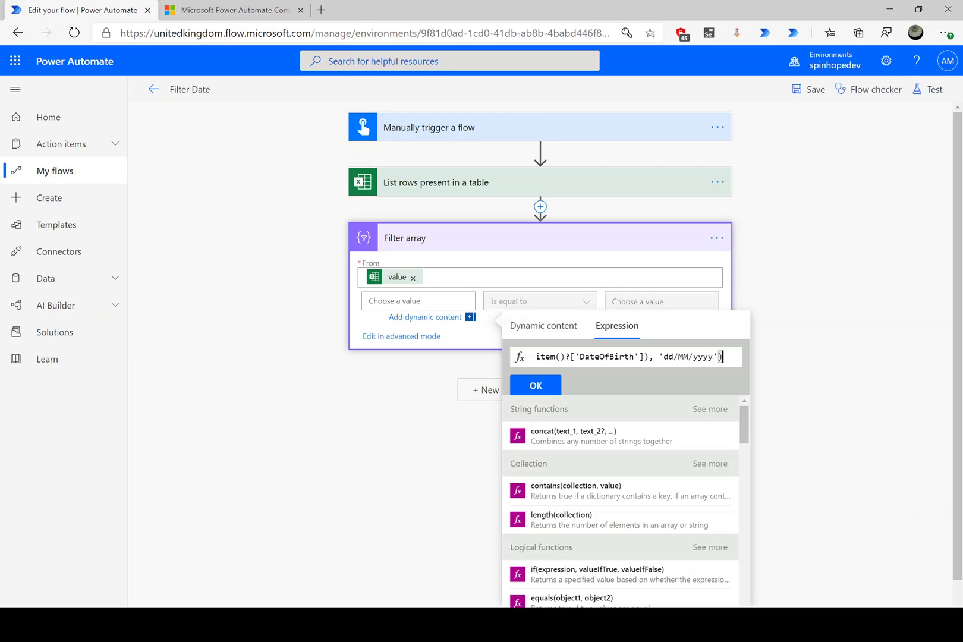
- Check the birth dates in Excel cells B2 and B5, then confirm the expression
{"action": "key", "text": "alt+Tab"}
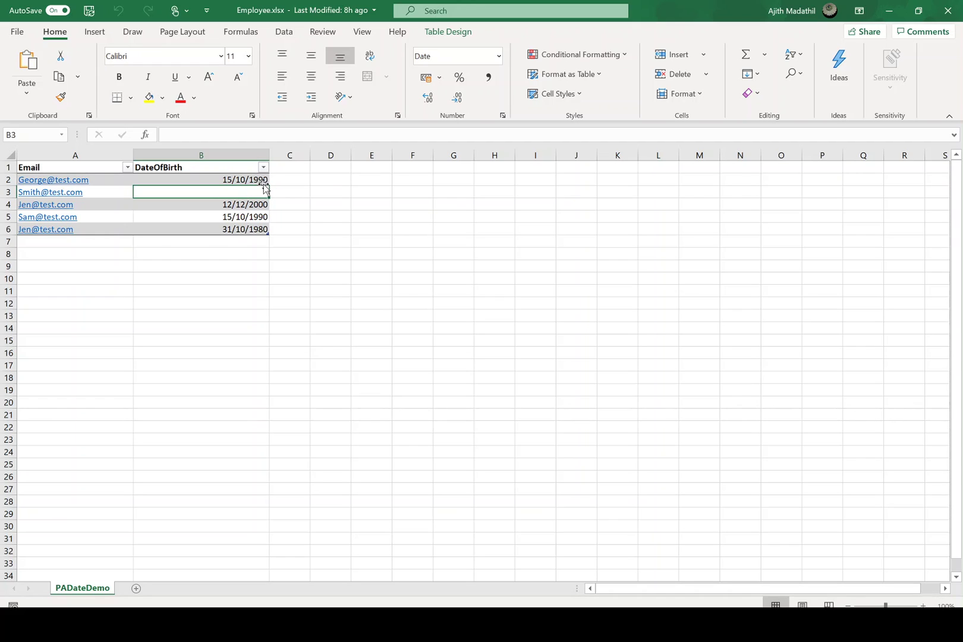
{"action": "left_click", "coordinate": [225, 178]}
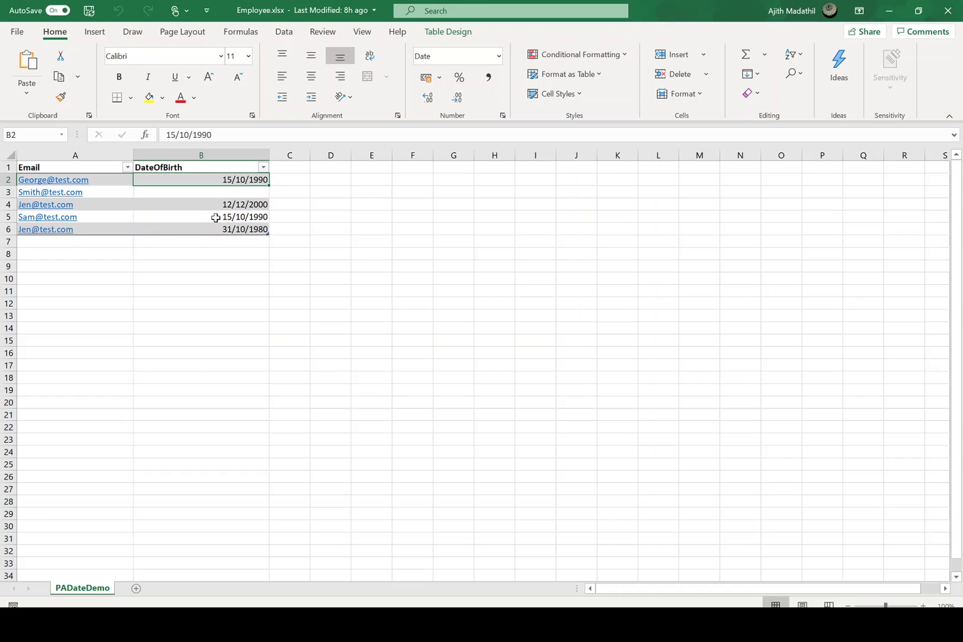
{"action": "left_click", "coordinate": [215, 217]}
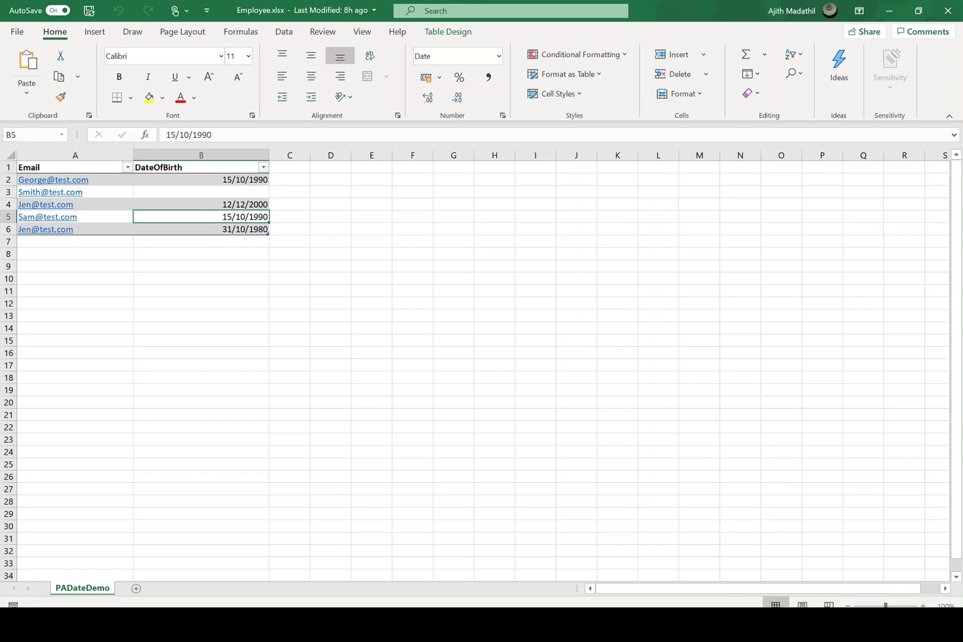
{"action": "key", "text": "alt+Tab"}
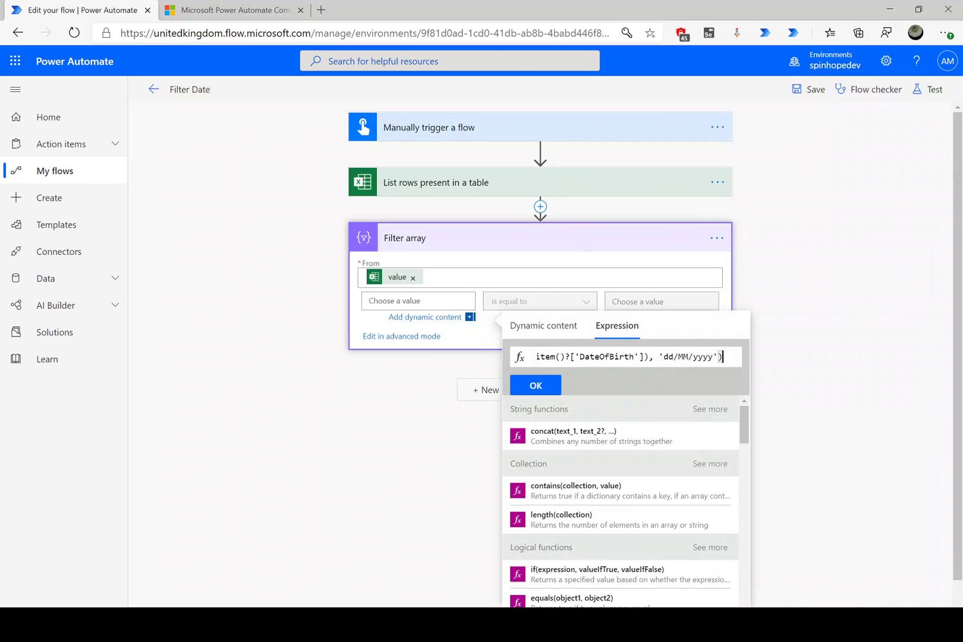
{"action": "left_click", "coordinate": [530, 383]}
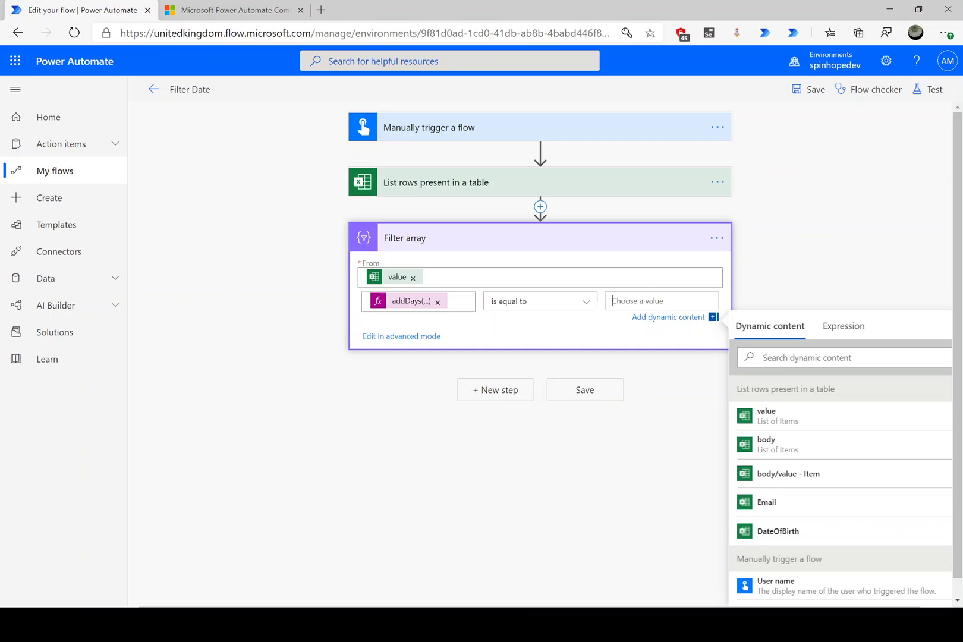
- Compare the date against 15/10/1990, then save and test-run the flow manually
{"action": "type", "text": "15"}
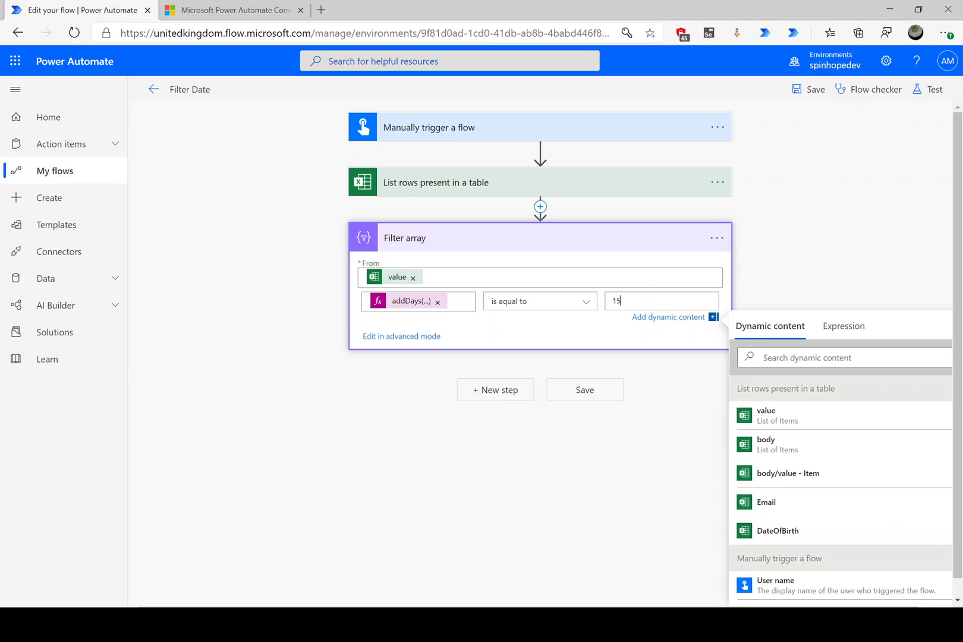
{"action": "type", "text": "/10/1990"}
{"action": "left_click", "coordinate": [929, 89]}
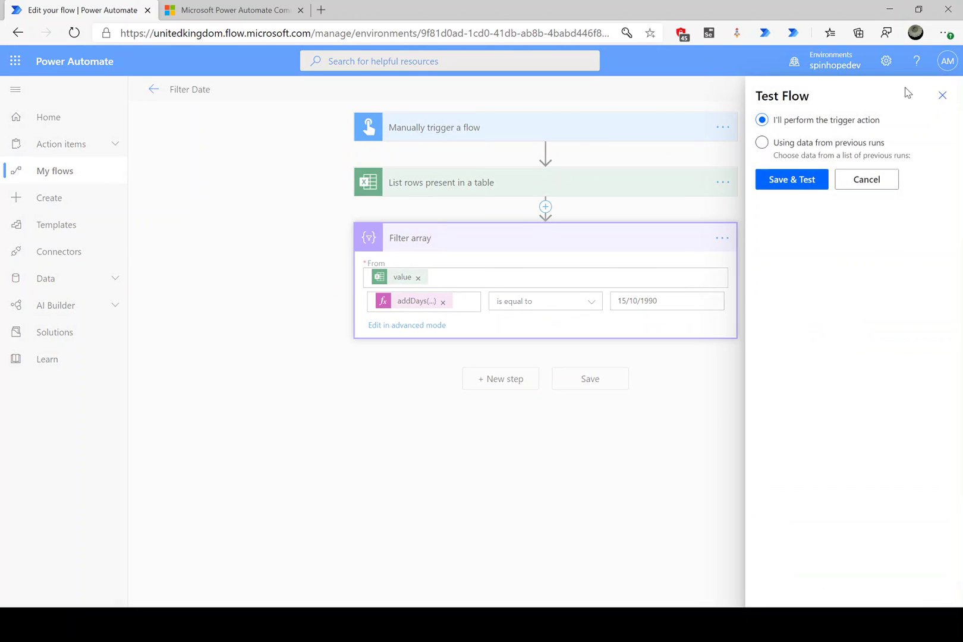
{"action": "left_click", "coordinate": [792, 167]}
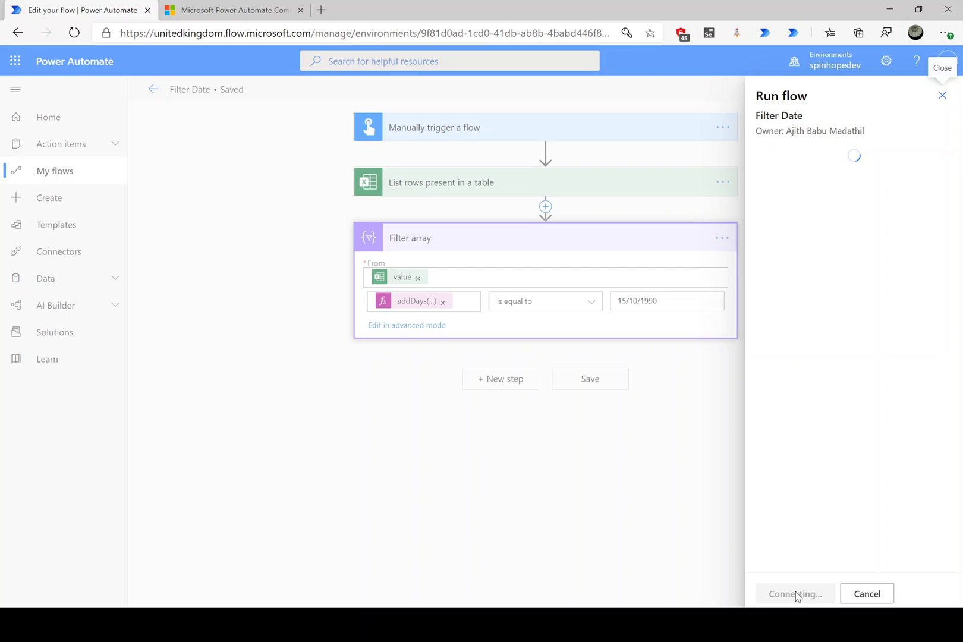
{"action": "left_click", "coordinate": [795, 594]}
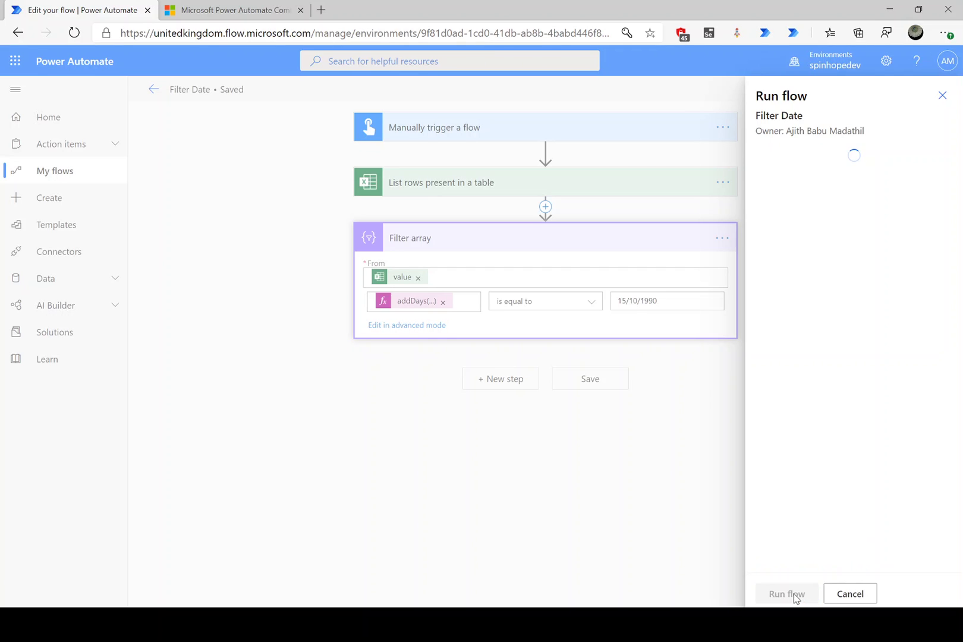
{"action": "left_click", "coordinate": [794, 597]}
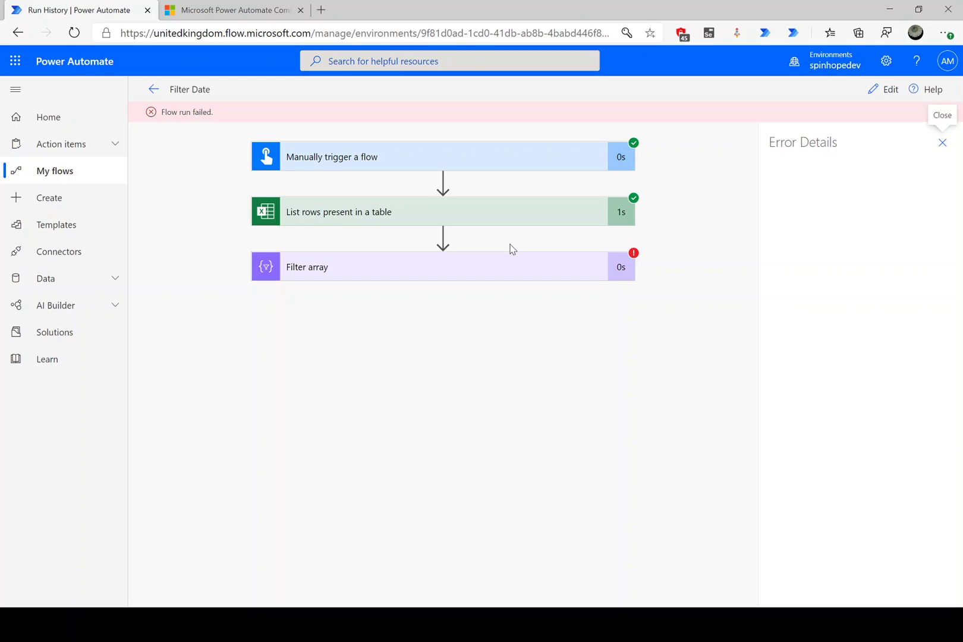
- Expand the failed Filter array step and read its int conversion error message
{"action": "left_click", "coordinate": [447, 266]}
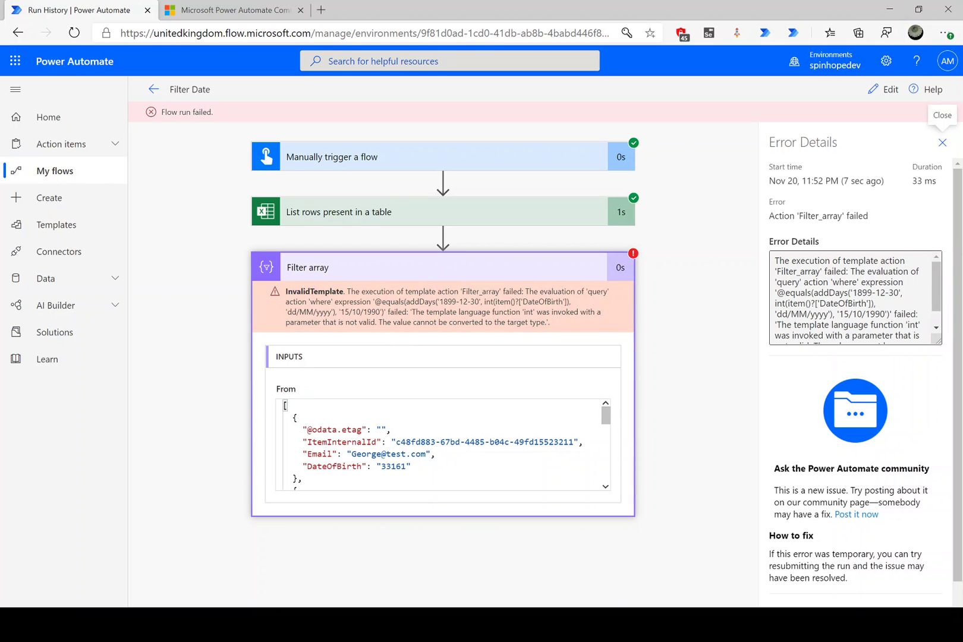
{"action": "scroll", "coordinate": [853, 297], "scroll_direction": "down", "scroll_amount": 1}
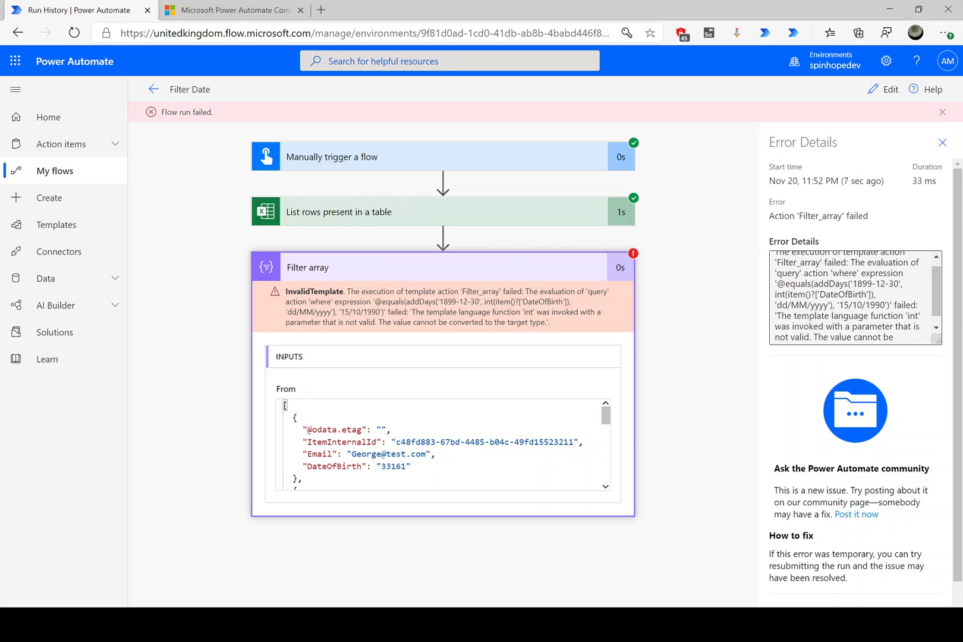
{"action": "scroll", "coordinate": [850, 297], "scroll_direction": "down", "scroll_amount": 1}
{"action": "scroll", "coordinate": [850, 297], "scroll_direction": "down", "scroll_amount": 1}
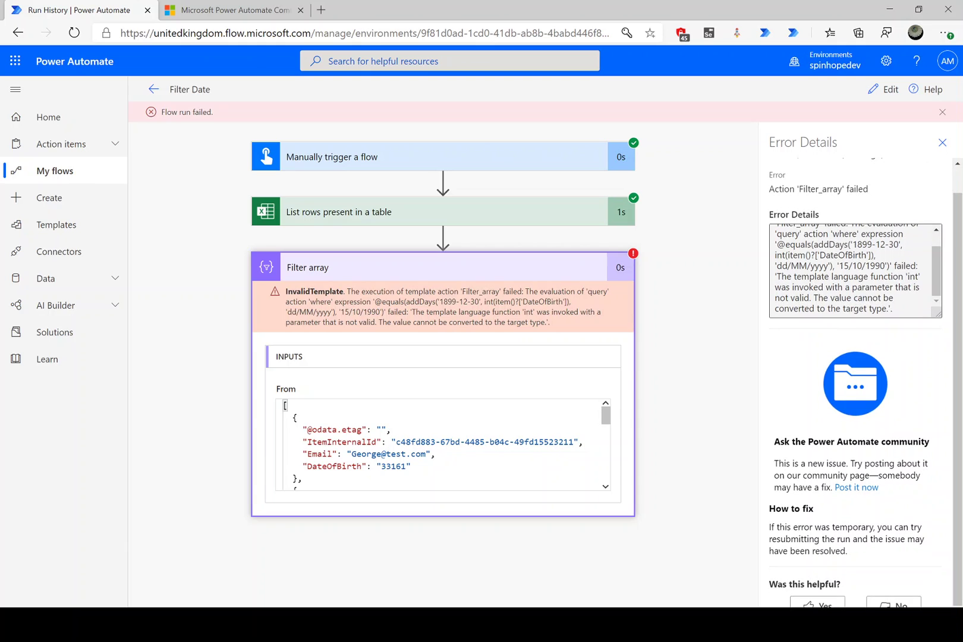
{"action": "left_click_drag", "start_coordinate": [830, 309], "coordinate": [881, 308]}
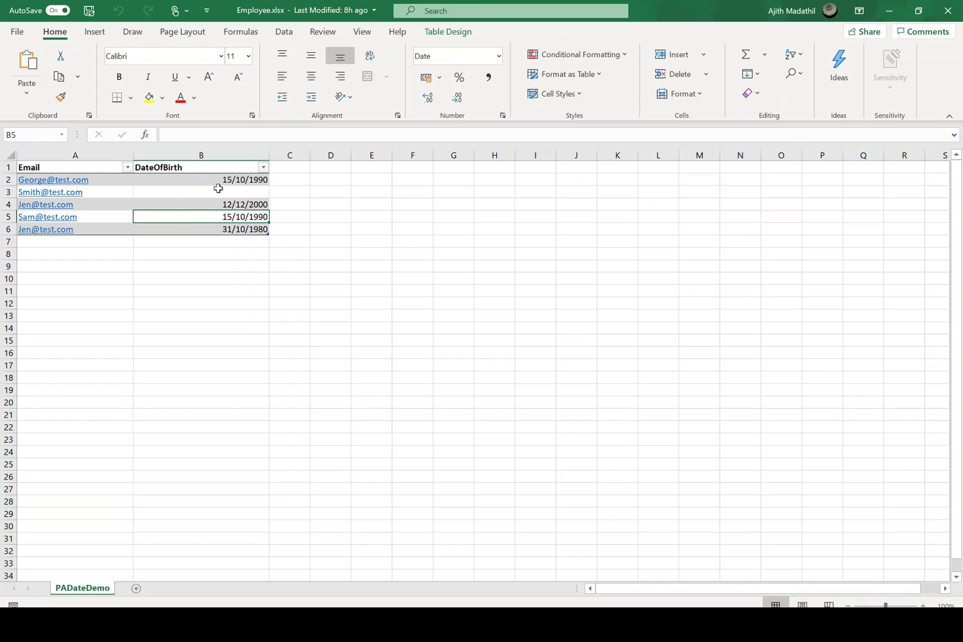
{"action": "left_click", "coordinate": [231, 192]}
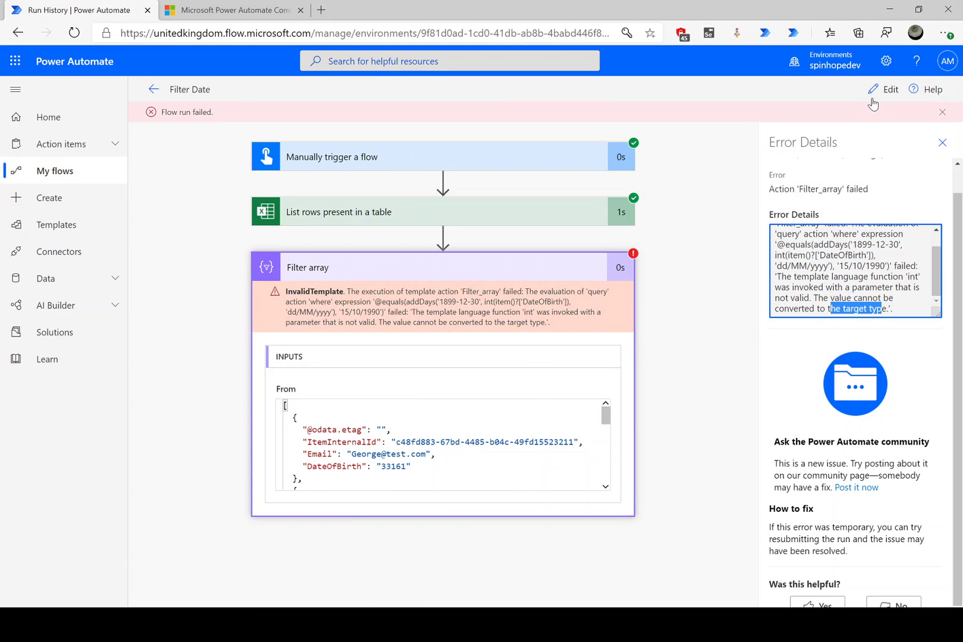
- Return to editing the flow and remove the addDays token from the condition
{"action": "left_click", "coordinate": [879, 94]}
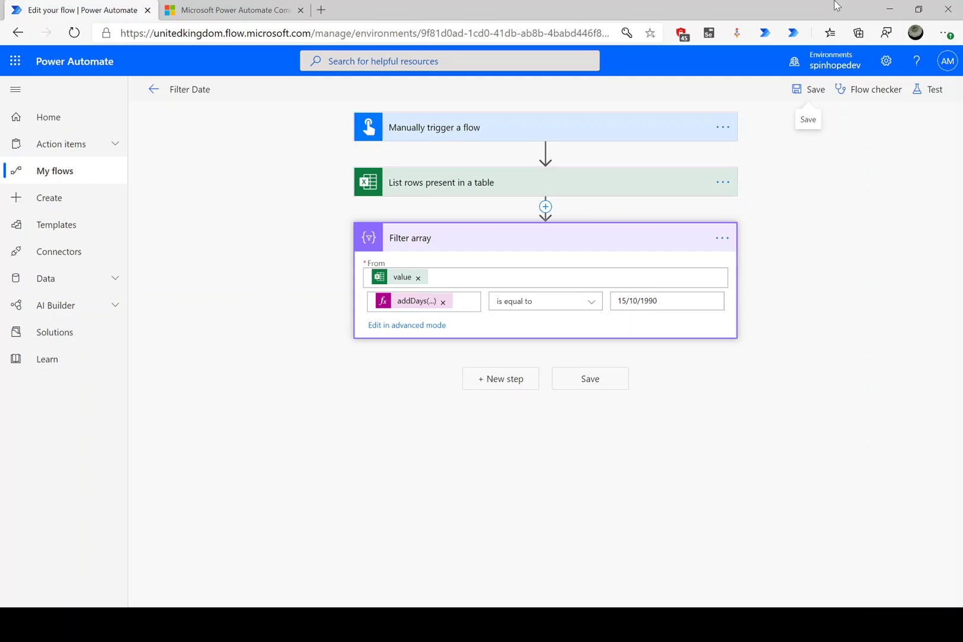
{"action": "left_click", "coordinate": [223, 289]}
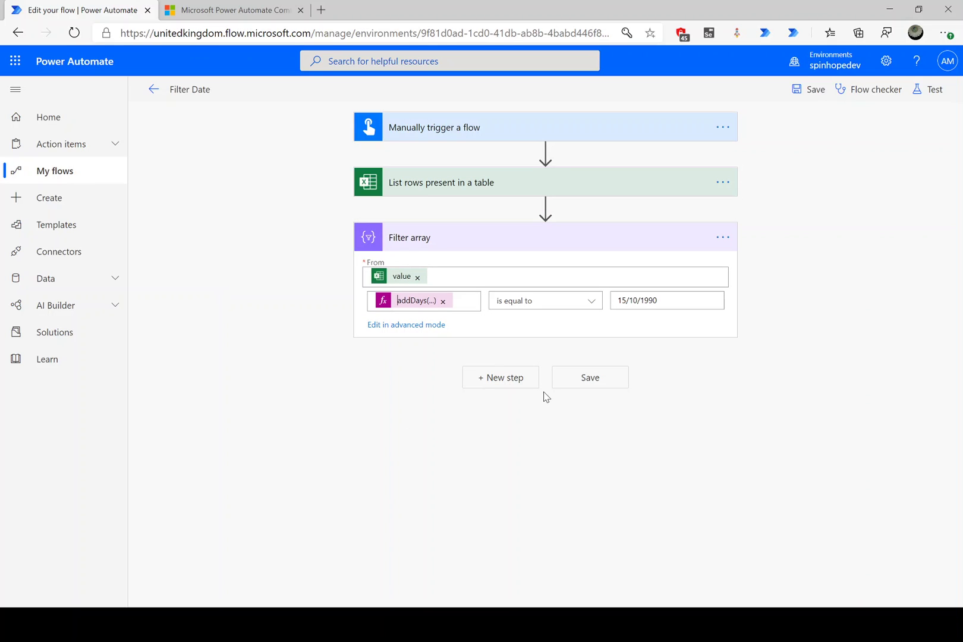
{"action": "left_click", "coordinate": [442, 302]}
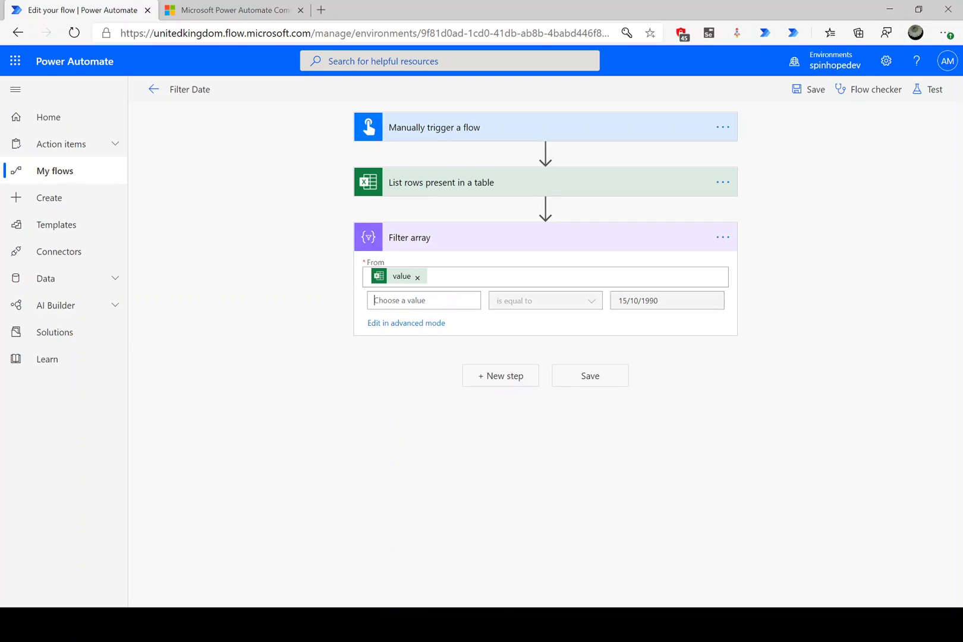
- Enter an if(equals(...)) expression returning '01/01/1990' for blank DateOfBirth, else the addDays conversion
{"action": "left_click", "coordinate": [610, 331]}
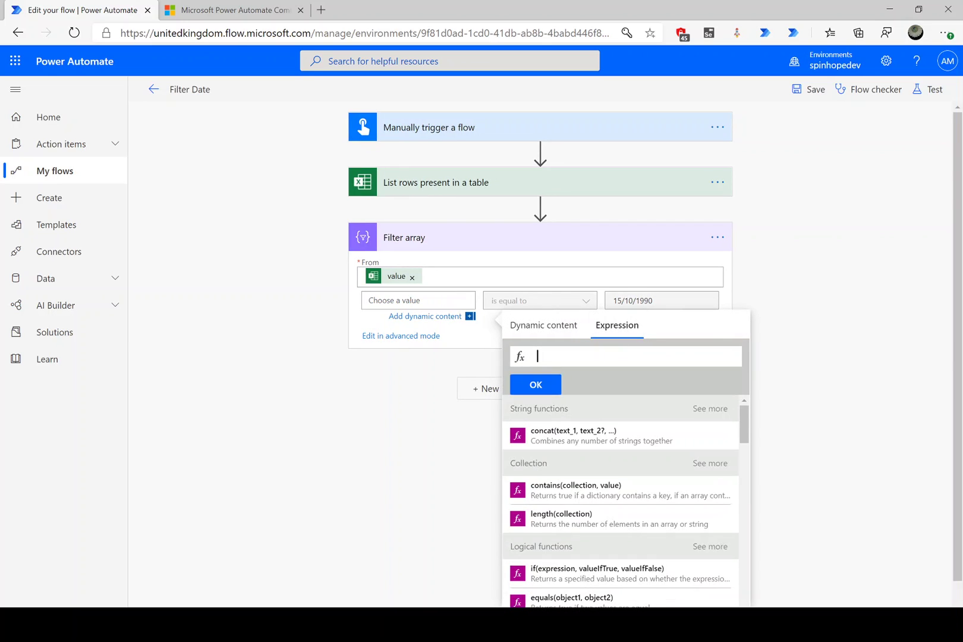
{"action": "key", "text": "ctrl+v"}
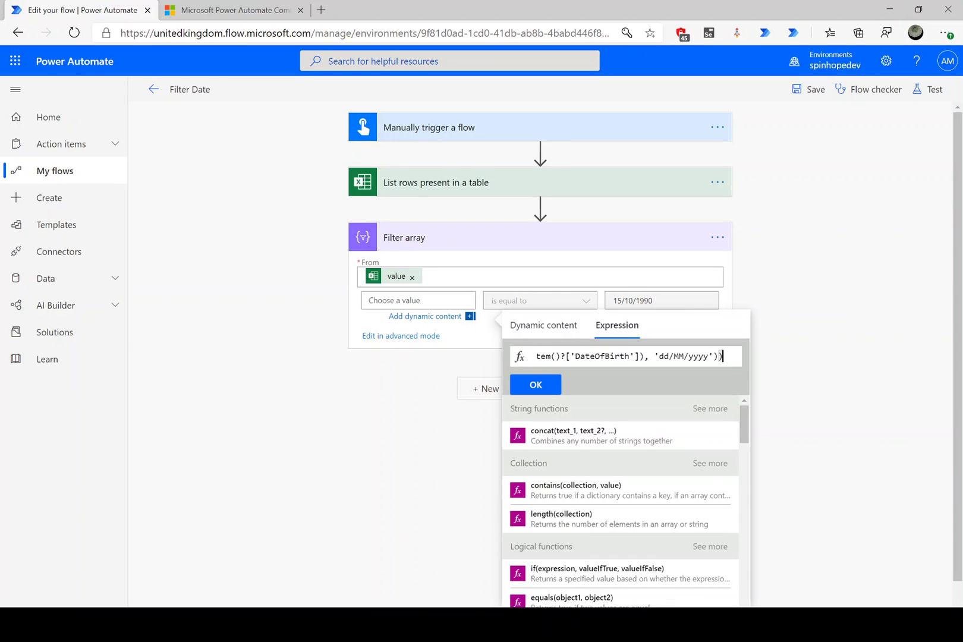
{"action": "key", "text": "Left"}
{"action": "key", "text": "Left"}
{"action": "key", "text": "Left"}
{"action": "key", "text": "Left"}
{"action": "key", "text": "Left"}
{"action": "key", "text": "Left"}
{"action": "key", "text": "Left"}
{"action": "key", "text": "Left"}
{"action": "key", "text": "Left"}
{"action": "key", "text": "Left"}
{"action": "key", "text": "Left"}
{"action": "key", "text": "Left"}
{"action": "key", "text": "Left"}
{"action": "key", "text": "Left"}
{"action": "key", "text": "Left"}
{"action": "key", "text": "Left"}
{"action": "key", "text": "Left"}
{"action": "key", "text": "Left"}
{"action": "key", "text": "Left"}
{"action": "key", "text": "Left"}
{"action": "key", "text": "Left"}
{"action": "key", "text": "Left"}
{"action": "key", "text": "Left"}
{"action": "key", "text": "Left"}
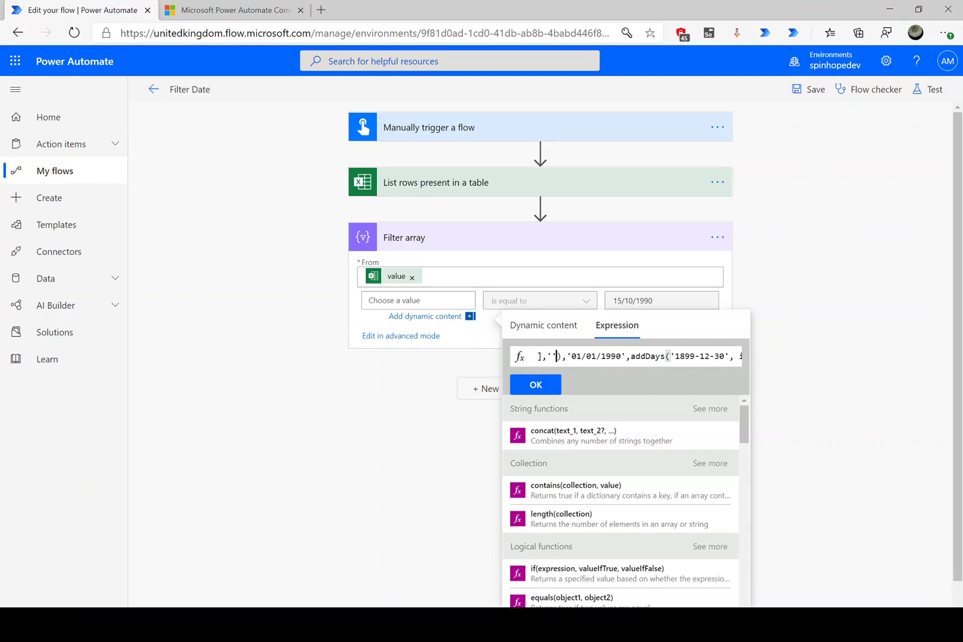
{"action": "key", "text": "Left"}
{"action": "key", "text": "Left"}
{"action": "key", "text": "Left"}
{"action": "key", "text": "Left"}
{"action": "key", "text": "Left"}
{"action": "key", "text": "Left"}
{"action": "key", "text": "Left"}
{"action": "key", "text": "Left"}
{"action": "key", "text": "Left"}
{"action": "key", "text": "Left"}
{"action": "key", "text": "Left"}
{"action": "key", "text": "Left"}
{"action": "key", "text": "Left"}
{"action": "key", "text": "Left"}
{"action": "key", "text": "Left"}
{"action": "key", "text": "Left"}
{"action": "key", "text": "Left"}
{"action": "key", "text": "Left"}
{"action": "key", "text": "Left"}
{"action": "key", "text": "Left"}
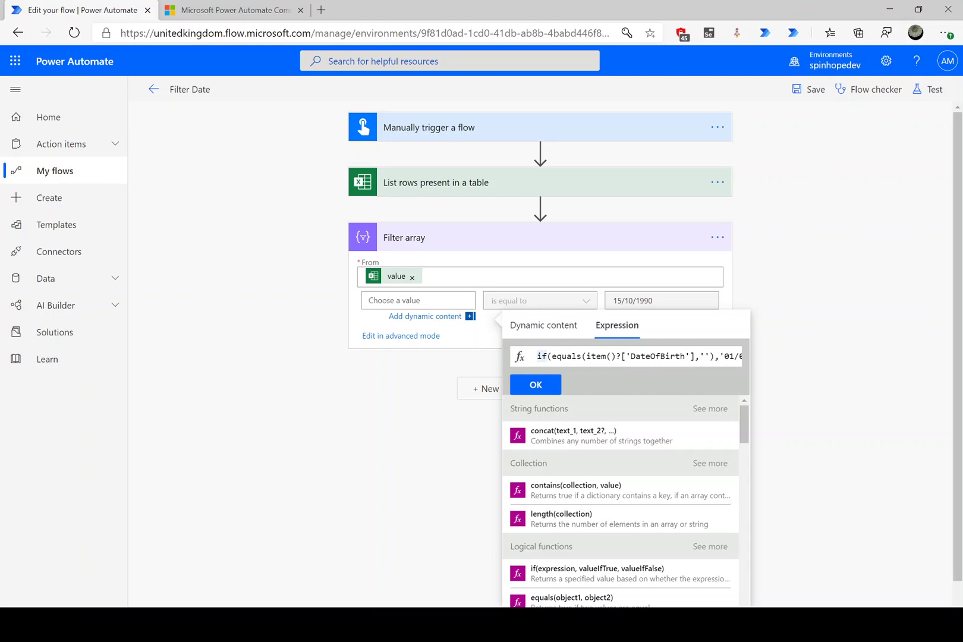
{"action": "key", "text": "Right"}
{"action": "key", "text": "Right"}
{"action": "key", "text": "Right"}
{"action": "key", "text": "Right"}
{"action": "key", "text": "Right"}
{"action": "key", "text": "Right"}
{"action": "key", "text": "Right"}
{"action": "key", "text": "Right"}
{"action": "key", "text": "Right"}
{"action": "key", "text": "Right"}
{"action": "key", "text": "Right"}
{"action": "key", "text": "Right"}
{"action": "key", "text": "Right"}
{"action": "key", "text": "Right"}
{"action": "key", "text": "Right"}
{"action": "key", "text": "Right"}
{"action": "key", "text": "Right"}
{"action": "key", "text": "Right"}
{"action": "key", "text": "Right"}
{"action": "key", "text": "Right"}
{"action": "key", "text": "Right"}
{"action": "key", "text": "Right"}
{"action": "key", "text": "Right"}
{"action": "key", "text": "Right"}
{"action": "key", "text": "Right"}
{"action": "key", "text": "Right"}
{"action": "key", "text": "Right"}
{"action": "key", "text": "Right"}
{"action": "key", "text": "Right"}
{"action": "key", "text": "Right"}
{"action": "key", "text": "Right"}
{"action": "key", "text": "Right"}
{"action": "key", "text": "Right"}
{"action": "key", "text": "Right"}
{"action": "key", "text": "Right"}
{"action": "key", "text": "Right"}
{"action": "key", "text": "Right"}
{"action": "key", "text": "Right"}
{"action": "key", "text": "Right"}
{"action": "key", "text": "Right"}
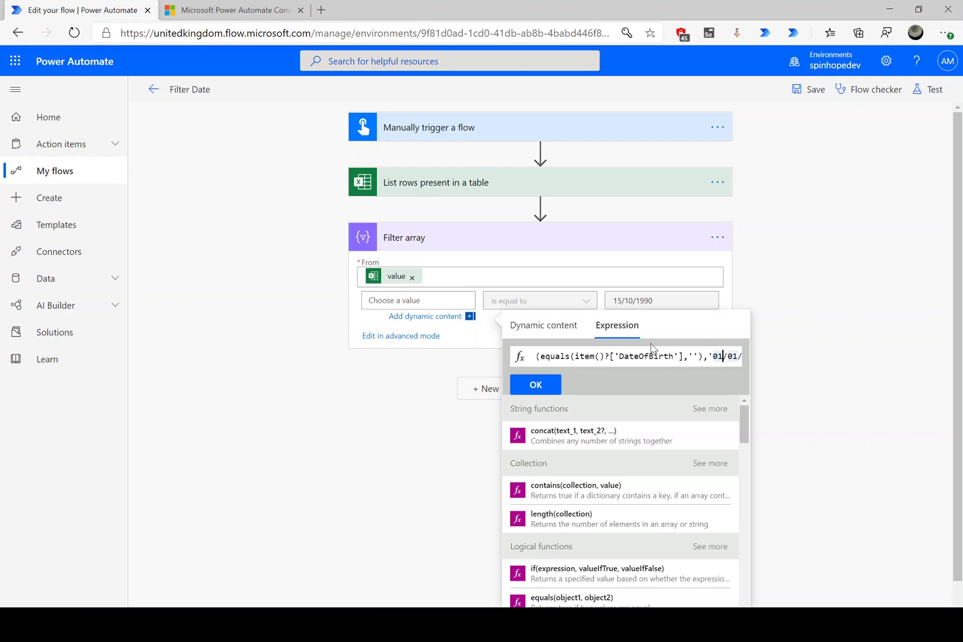
{"action": "key", "text": "Right"}
{"action": "key", "text": "Right"}
{"action": "key", "text": "Right"}
{"action": "key", "text": "Right"}
{"action": "key", "text": "Right"}
{"action": "key", "text": "Right"}
{"action": "key", "text": "Right"}
{"action": "key", "text": "Right"}
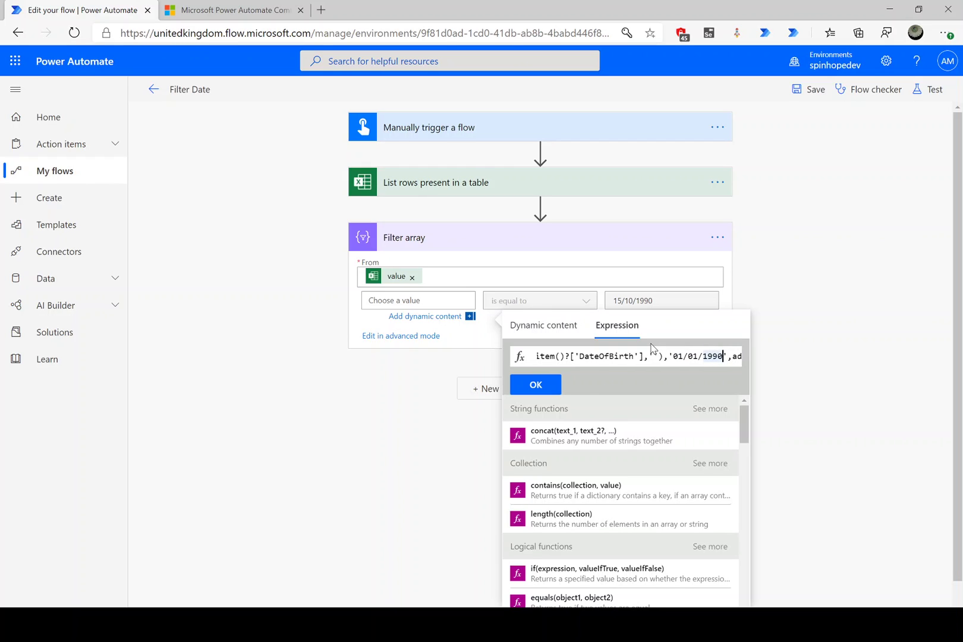
{"action": "key", "text": "Right"}
{"action": "key", "text": "Right"}
{"action": "key", "text": "Right"}
{"action": "key", "text": "Right"}
{"action": "key", "text": "Right"}
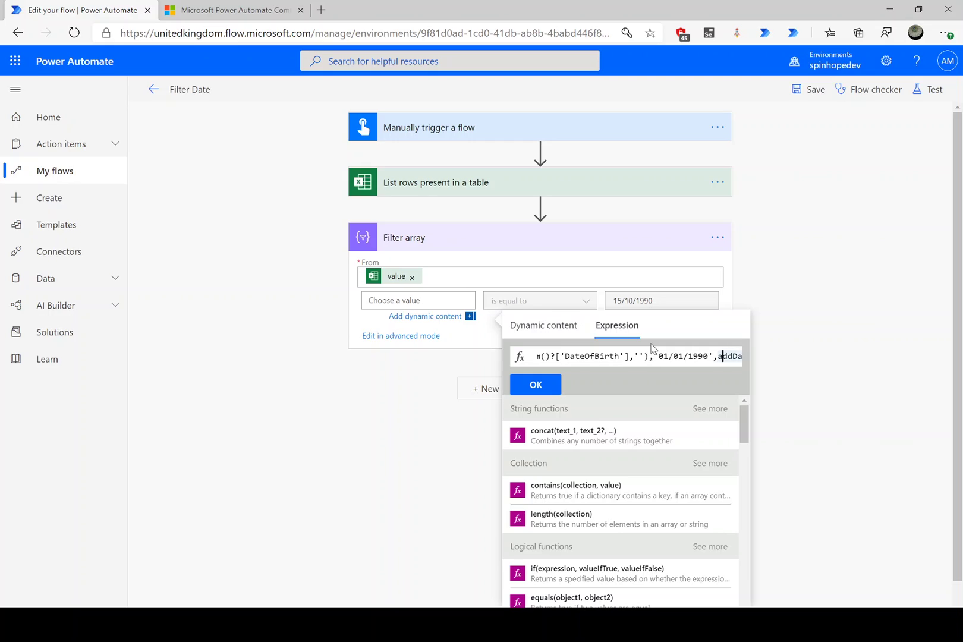
{"action": "key", "text": "Right"}
{"action": "key", "text": "Right"}
{"action": "key", "text": "Right"}
{"action": "key", "text": "Right"}
{"action": "key", "text": "Right"}
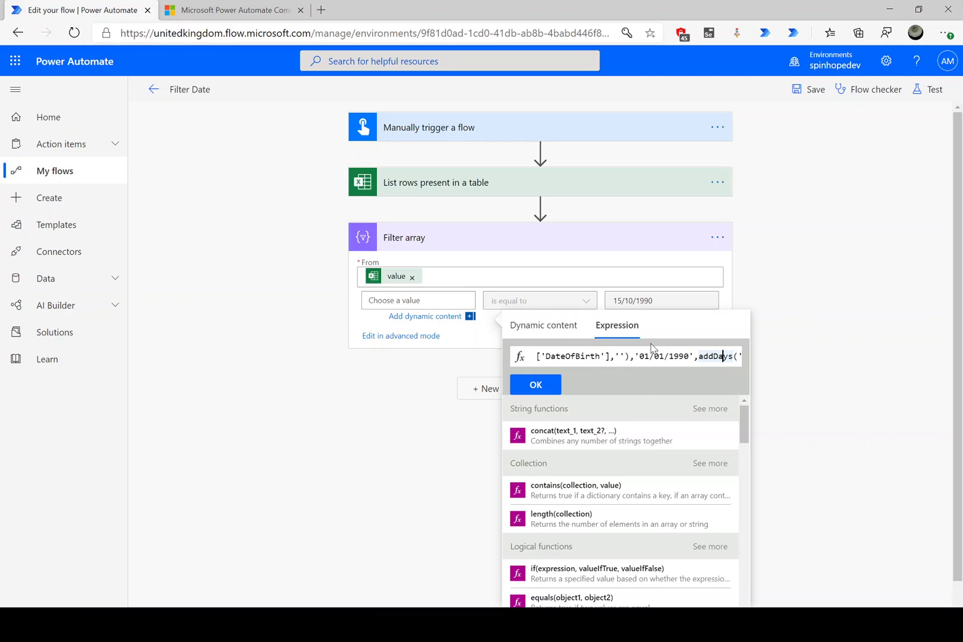
{"action": "key", "text": "Right"}
{"action": "key", "text": "Right"}
{"action": "key", "text": "Right"}
{"action": "key", "text": "Right"}
{"action": "key", "text": "Right"}
{"action": "key", "text": "Right"}
{"action": "key", "text": "Right"}
{"action": "key", "text": "Right"}
{"action": "key", "text": "Right"}
{"action": "key", "text": "Right"}
{"action": "key", "text": "Right"}
{"action": "key", "text": "Right"}
{"action": "key", "text": "Right"}
{"action": "key", "text": "Right"}
{"action": "key", "text": "Right"}
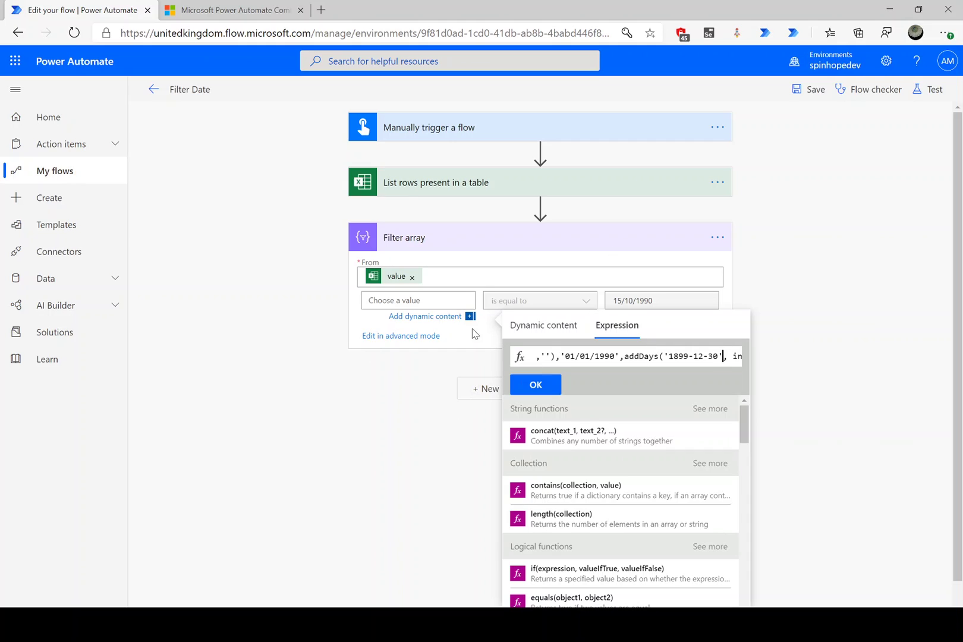
{"action": "left_click", "coordinate": [535, 384]}
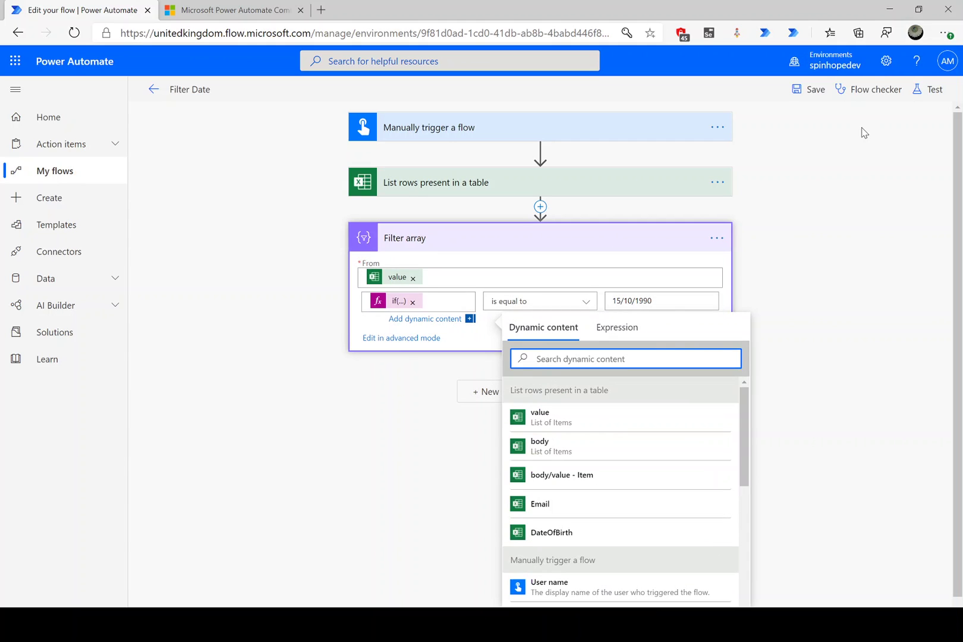
- Save and test-run the Filter Date flow manually
{"action": "left_click", "coordinate": [930, 88]}
{"action": "left_click", "coordinate": [787, 178]}
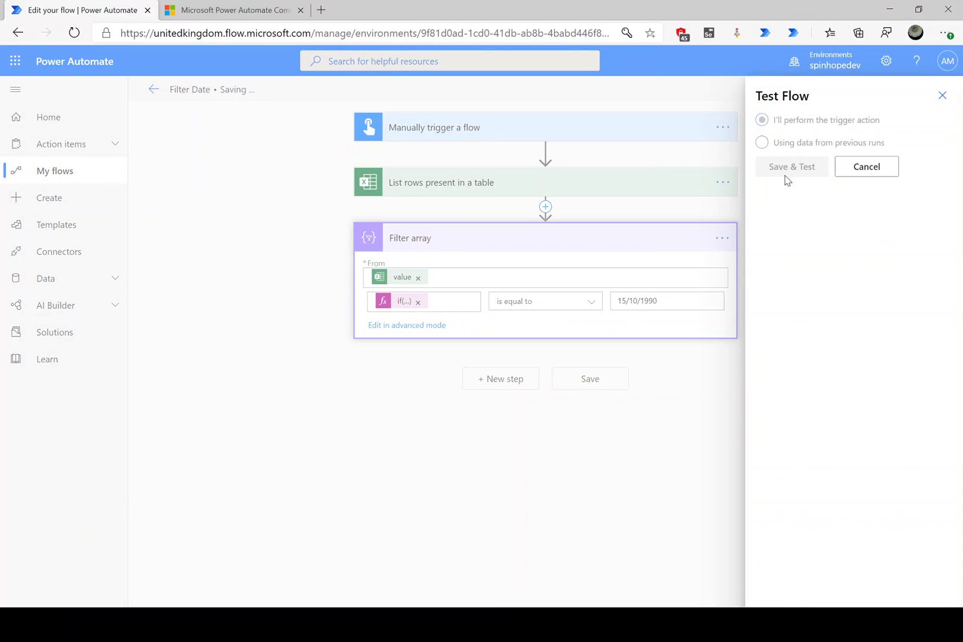
{"action": "left_click", "coordinate": [786, 594]}
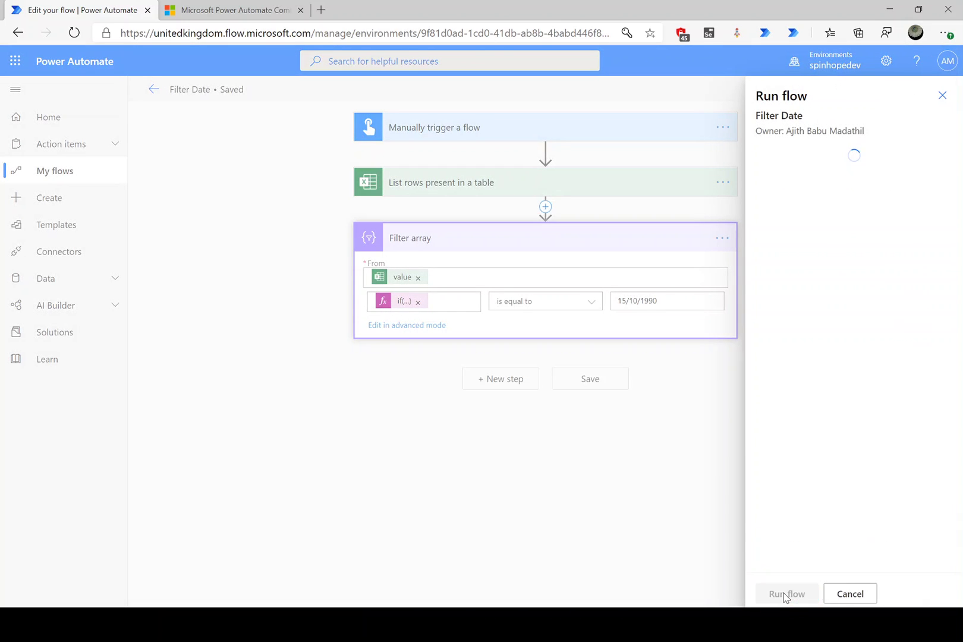
{"action": "left_click", "coordinate": [784, 595]}
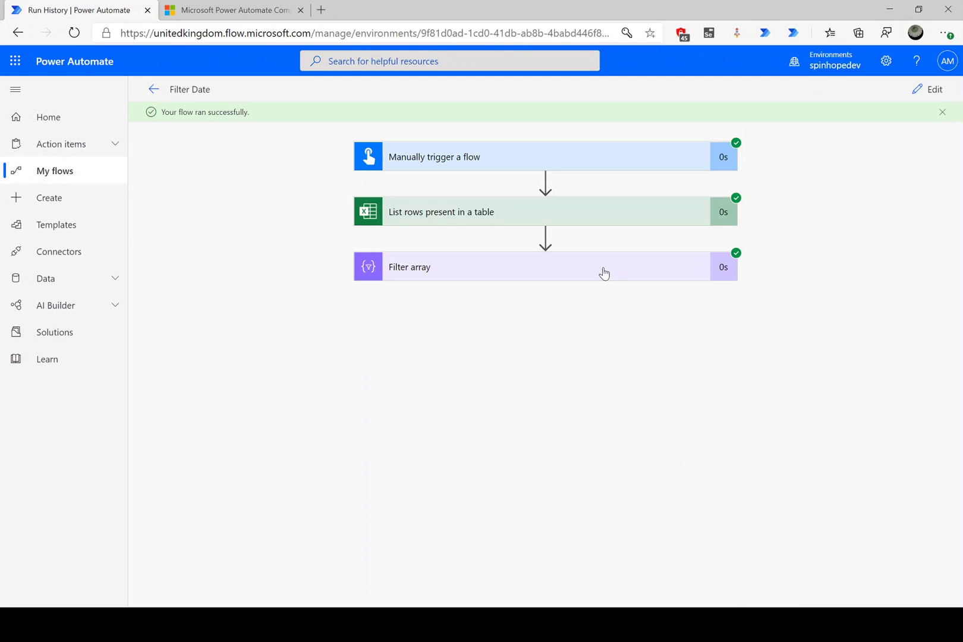
- Expand the Filter array step to review its input rows and filtered output records
{"action": "left_click", "coordinate": [531, 275]}
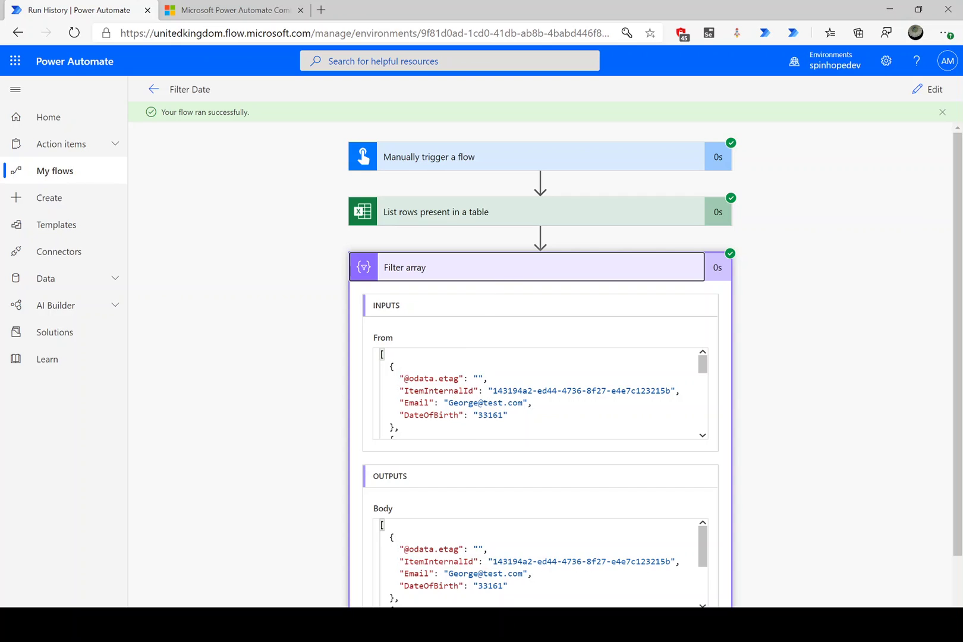
{"action": "scroll", "coordinate": [392, 416], "scroll_direction": "down", "scroll_amount": 1}
{"action": "scroll", "coordinate": [268, 430], "scroll_direction": "down", "scroll_amount": 1}
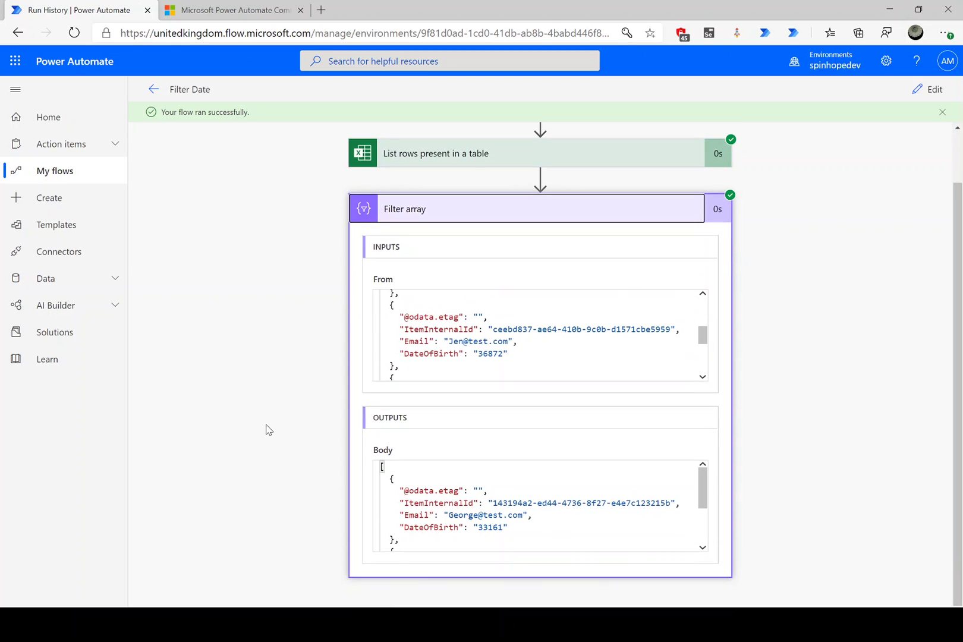
{"action": "mouse_move", "coordinate": [702, 489]}
{"action": "left_mouse_down"}
{"action": "mouse_move", "coordinate": [698, 529]}
{"action": "mouse_move", "coordinate": [702, 480]}
{"action": "left_mouse_up"}
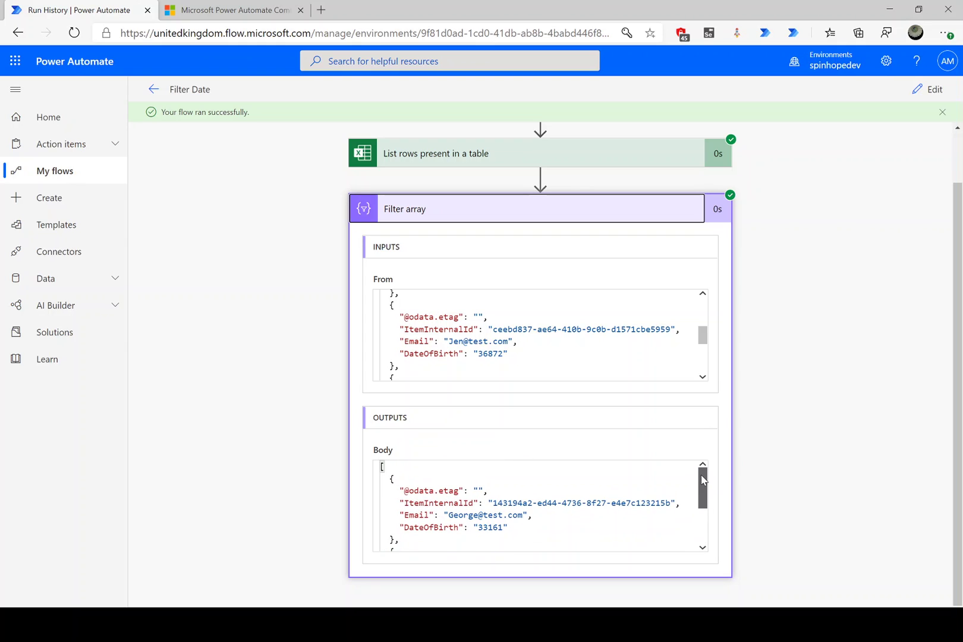
- Reopen the Filter Date flow in the designer from the run history page
{"action": "left_click", "coordinate": [929, 89]}
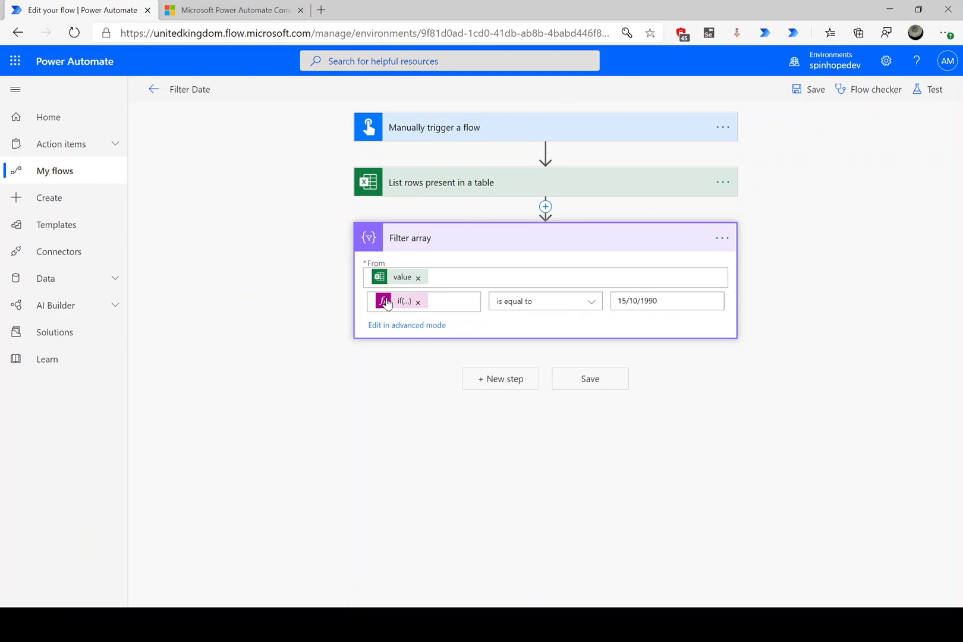